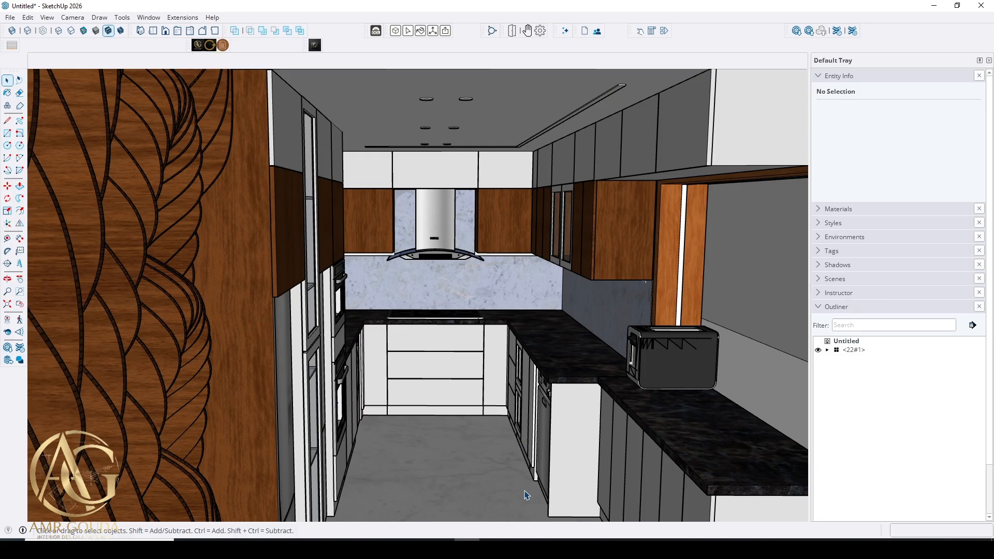
Open the AG Smart Library with the With Handles kitchen program and browse its cabinet modules
left_click(199, 48)
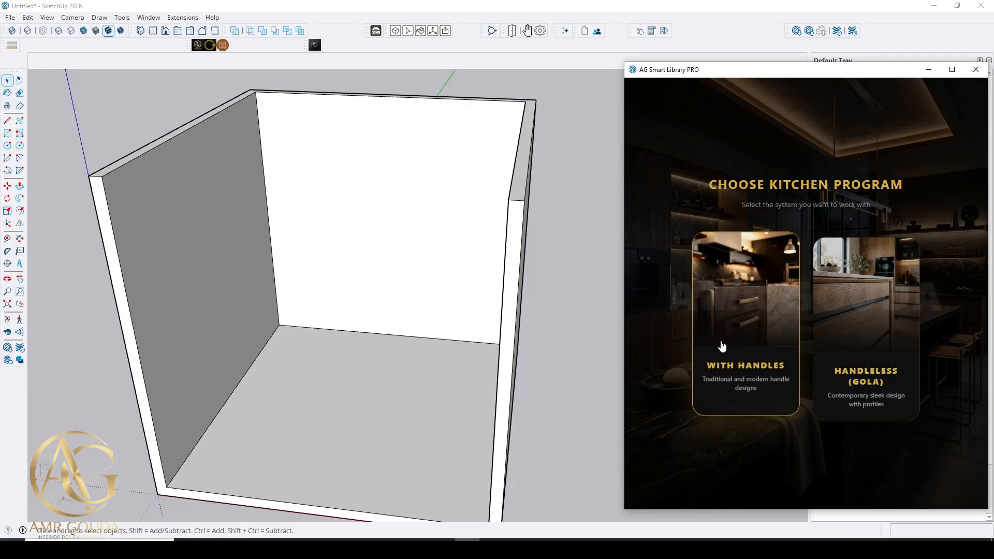
left_click(740, 334)
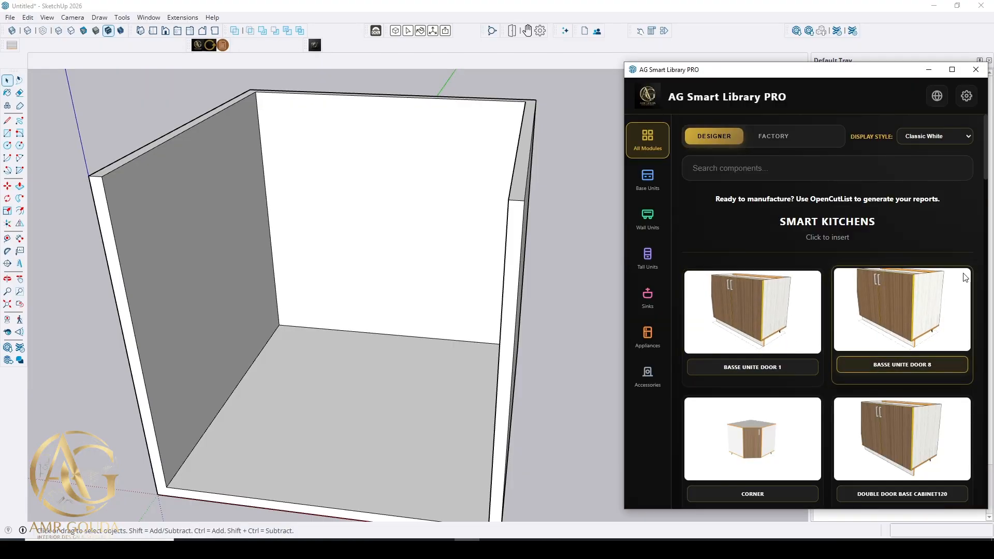
scroll(865, 212, "down", 10)
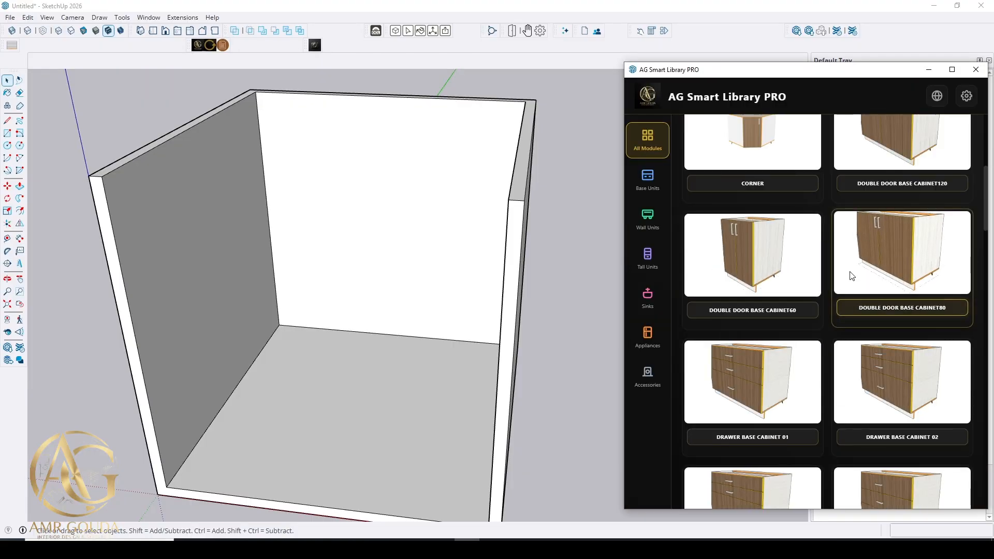
scroll(850, 286, "down", 5)
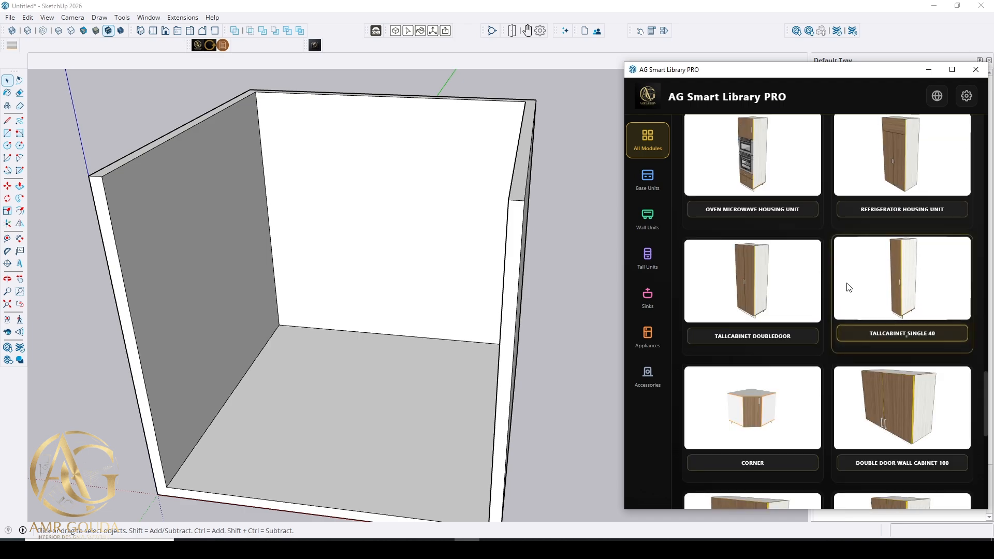
Insert the corner base cabinet from the library at the back left corner of the room
left_click(750, 423)
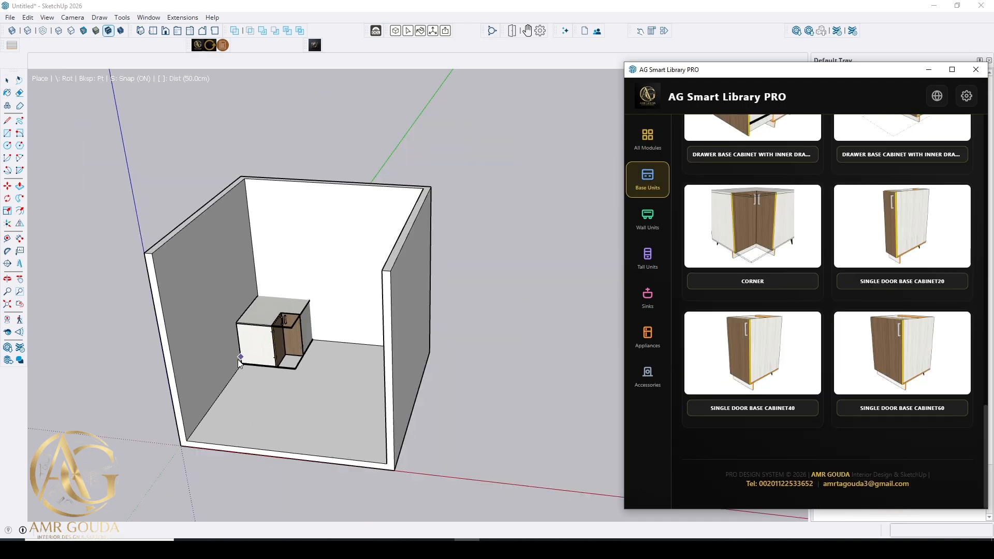
left_click(238, 359)
middle_click_drag(284, 177, 173, 133)
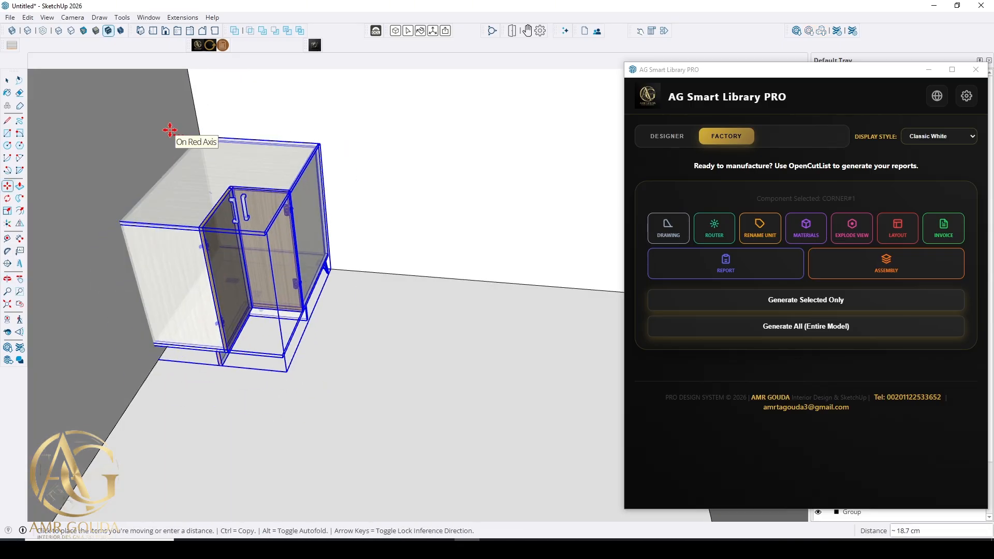
key("space")
scroll(349, 399, "down", 3)
middle_click_drag(349, 399, 400, 420)
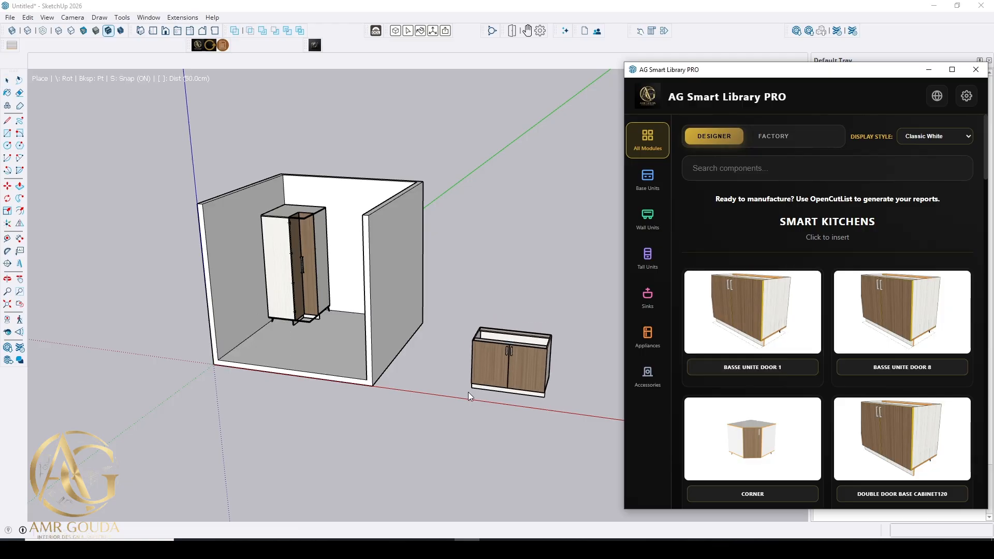
Insert a two-door base unit from the library on the floor near the room's open front
left_click(260, 383)
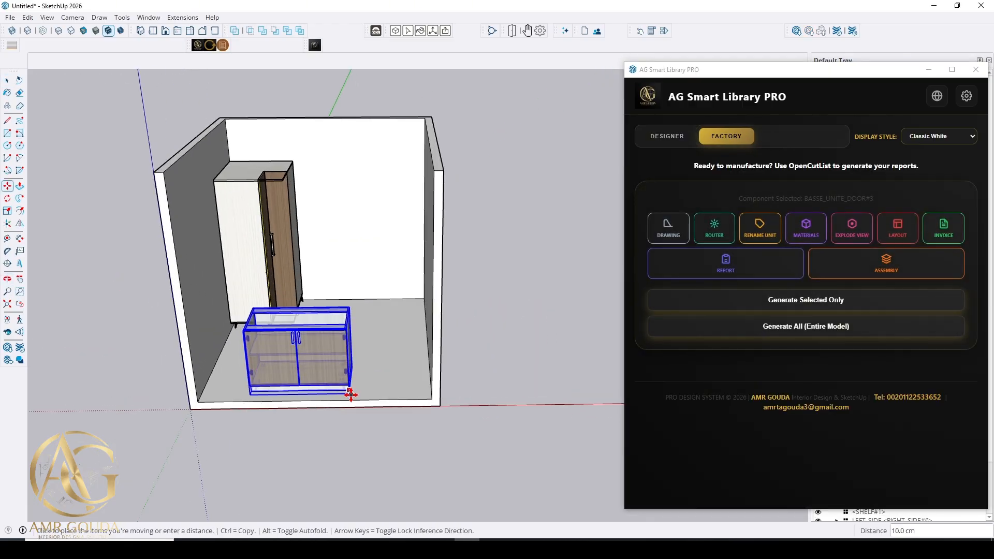
key("space")
middle_click_drag(381, 432, 274, 294)
scroll(278, 331, "up", 5)
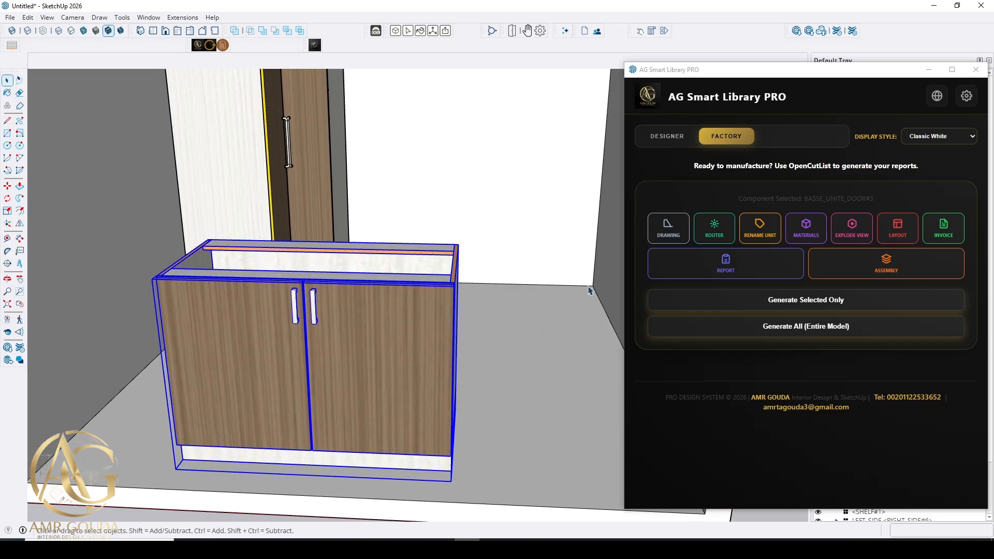
Set the two-door base unit's length to 80 cm and its depth to 40 cm in the component options
left_click(651, 31)
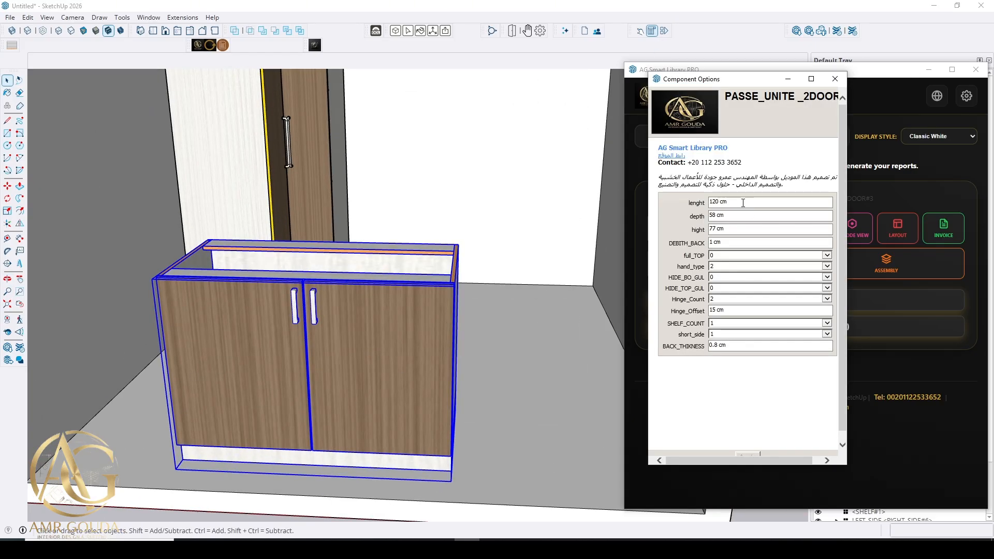
left_click(744, 203)
type("80")
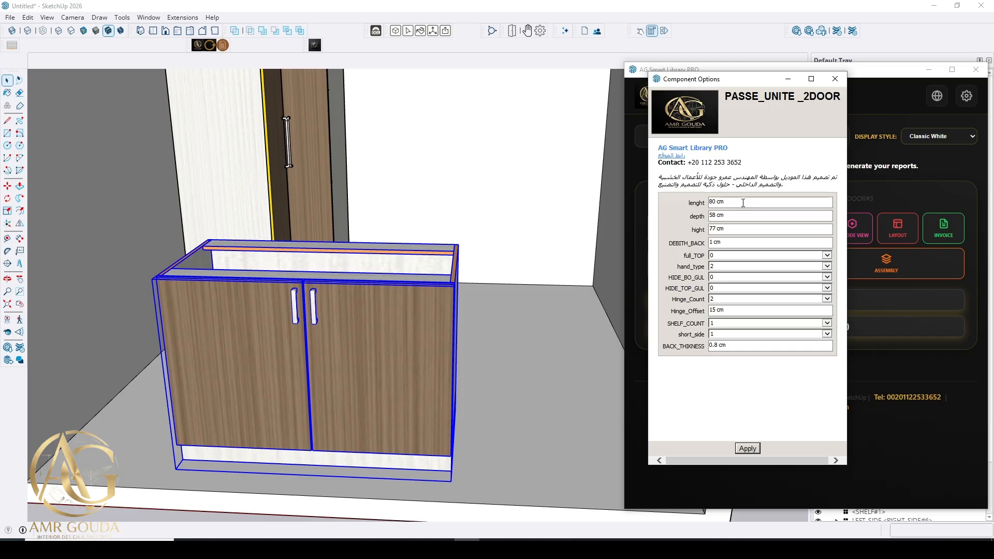
key("Return")
middle_click_drag(515, 218, 466, 259)
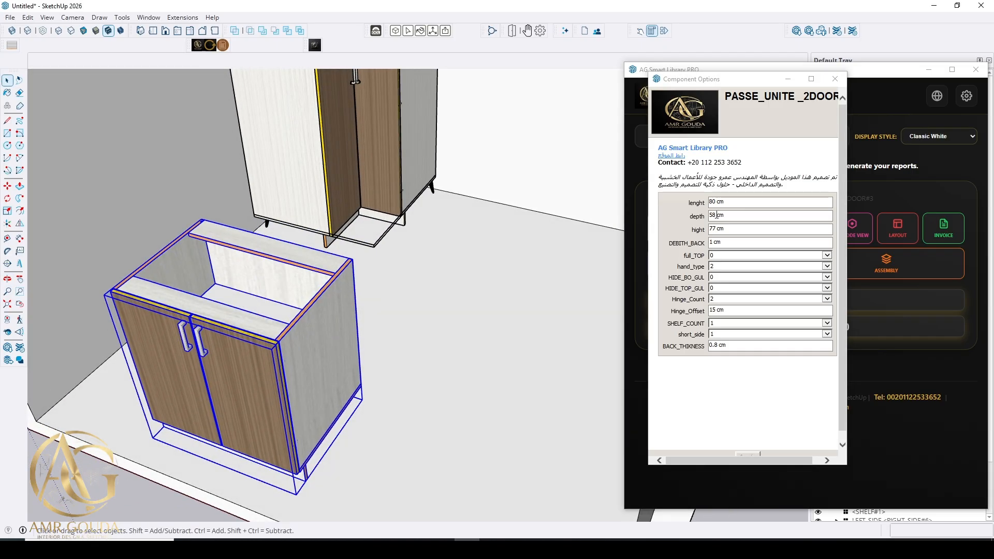
left_click(729, 217)
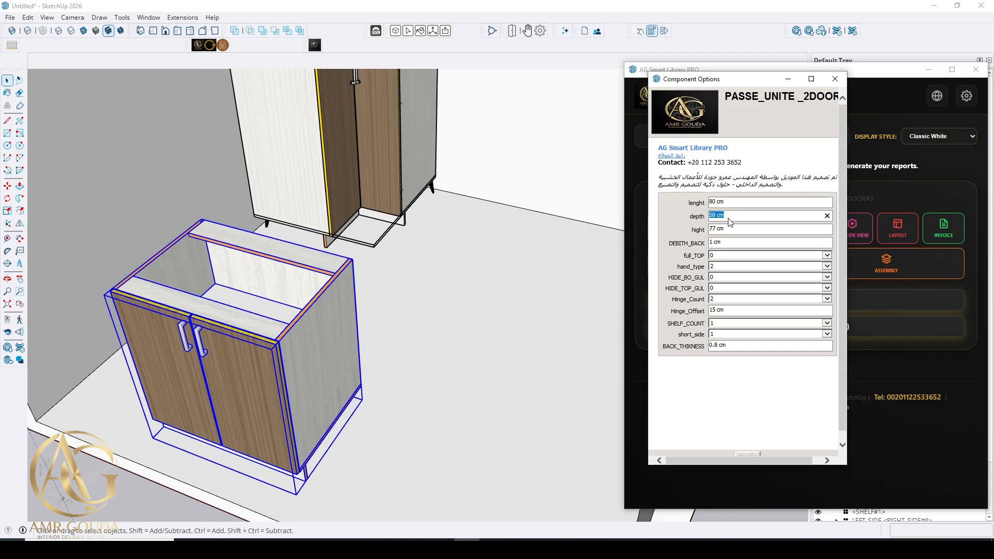
type("40")
key("Return")
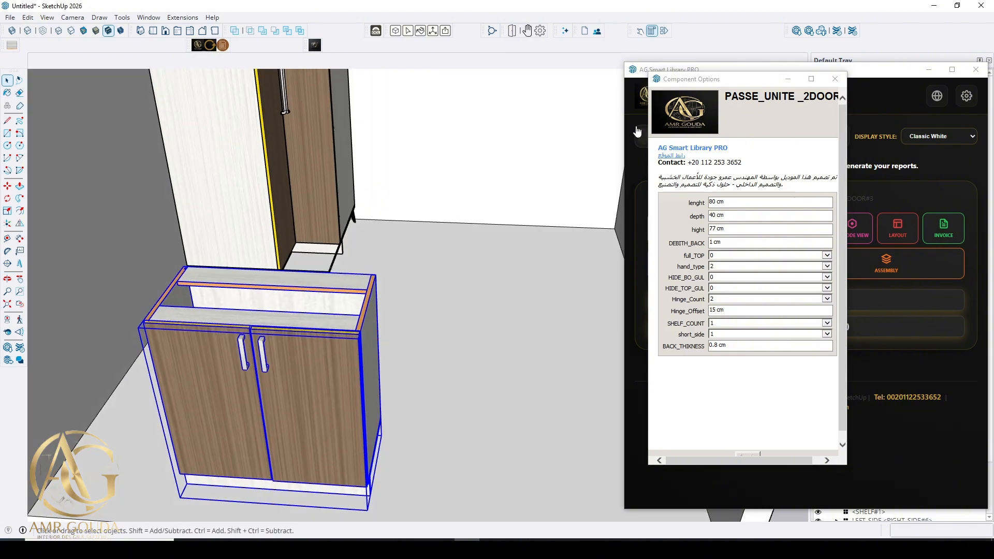
Swing open the doors of the two-door base unit with the Interact tool to expose its interior
left_click(640, 31)
left_click(233, 406)
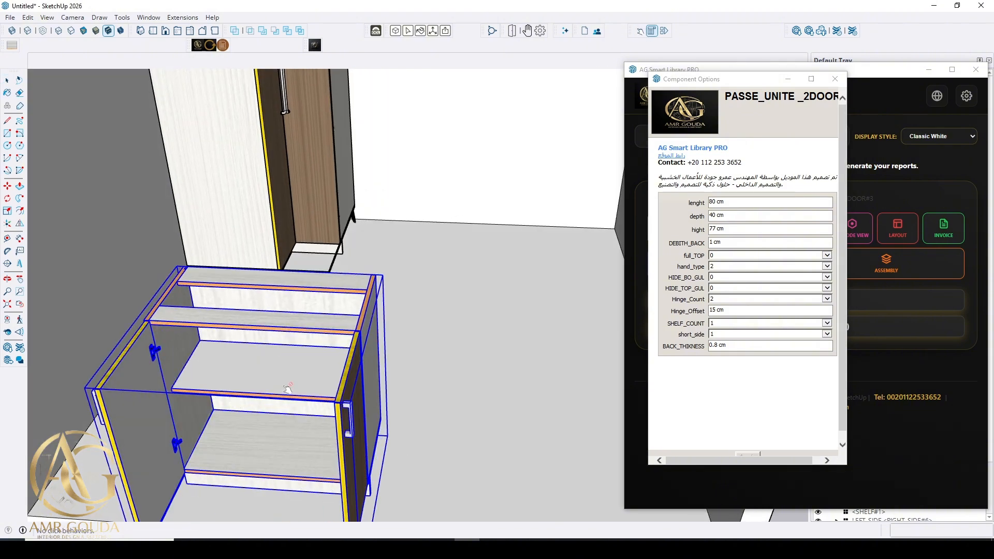
key("space")
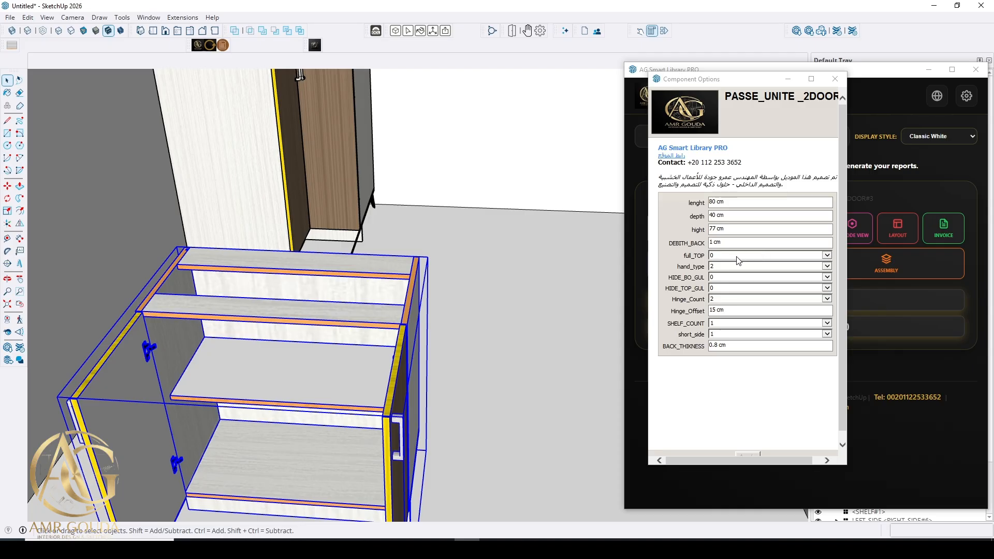
Give the two-door base unit a full top by setting full_TOP to 1, and set its shelf count to 2
left_click(735, 255)
left_click(736, 265)
left_click(747, 448)
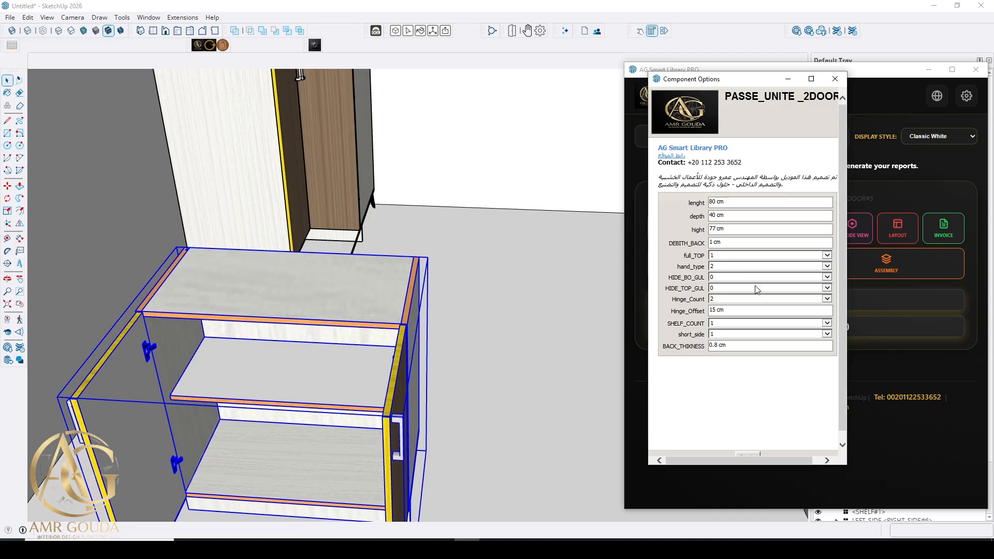
left_click(732, 324)
left_click(733, 343)
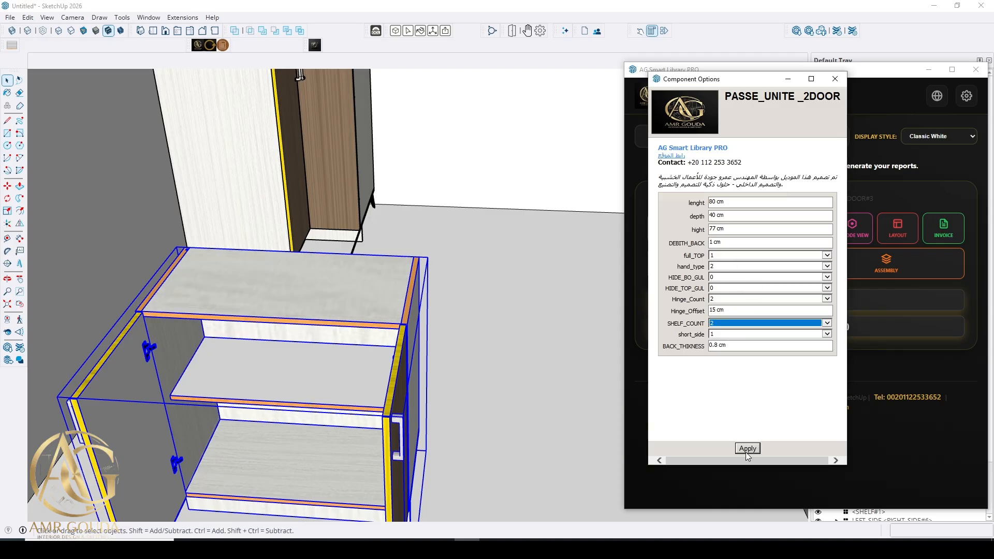
left_click(748, 448)
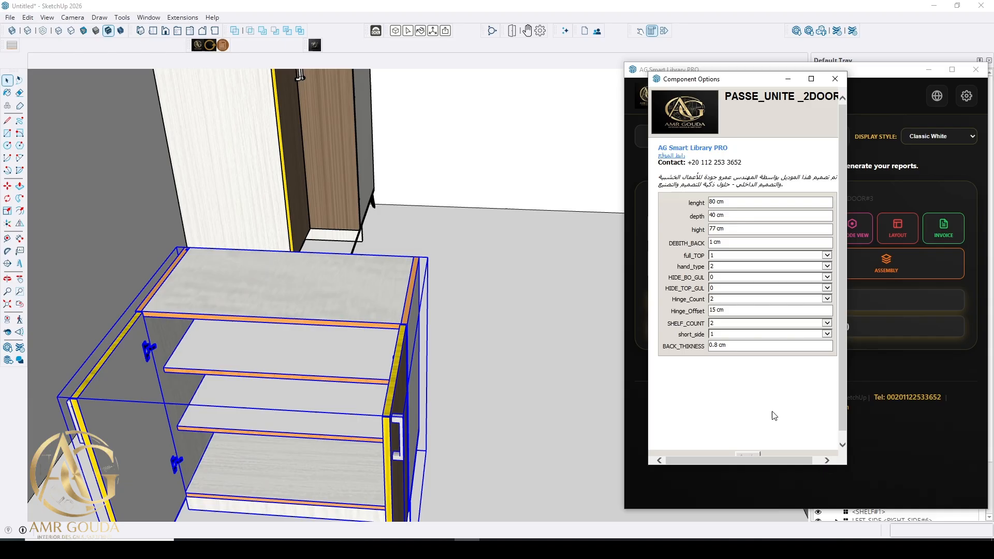
Set the hinge count of the two-door base unit to 3
left_click(718, 300)
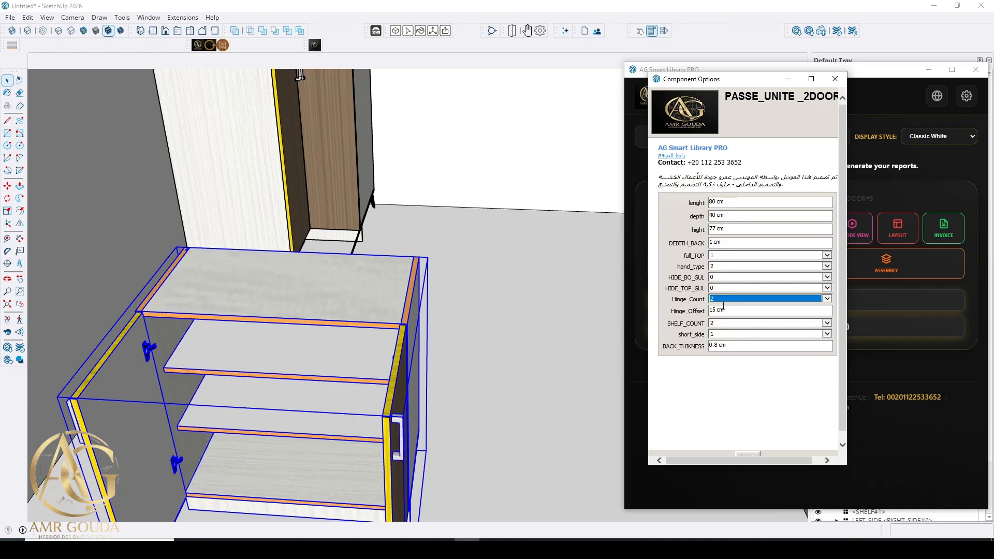
left_click(725, 307)
left_click(748, 448)
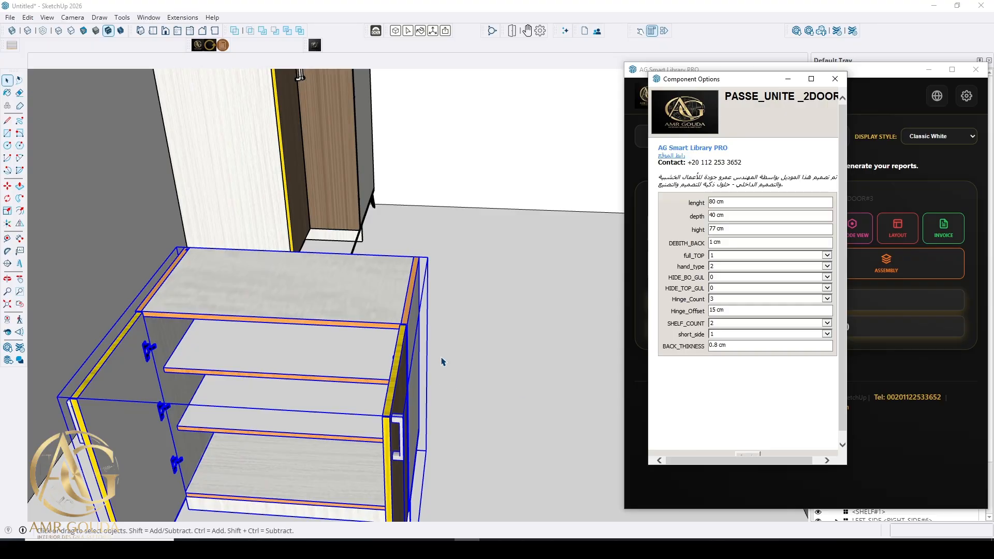
Turn on X-ray display and set the base unit's back panel thickness (BACK_THIKNESS) to 1.2 cm
middle_click_drag(446, 351, 496, 269)
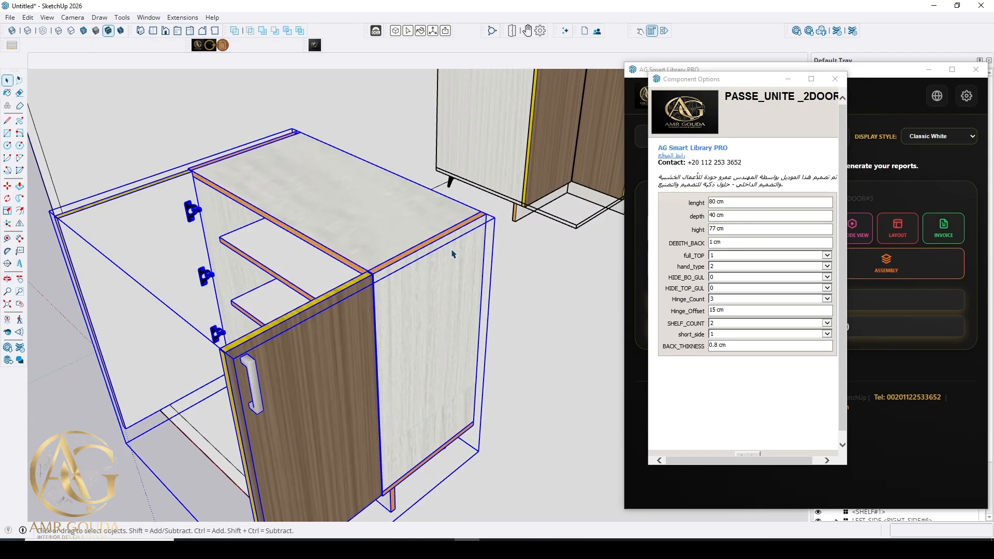
left_click(12, 31)
scroll(471, 223, "up", 6)
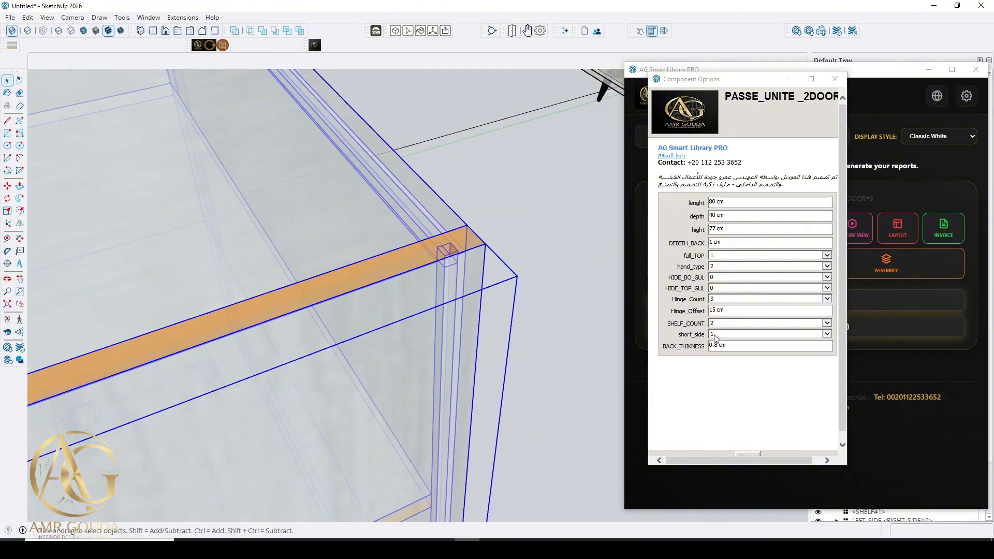
left_click(731, 347)
type("1")
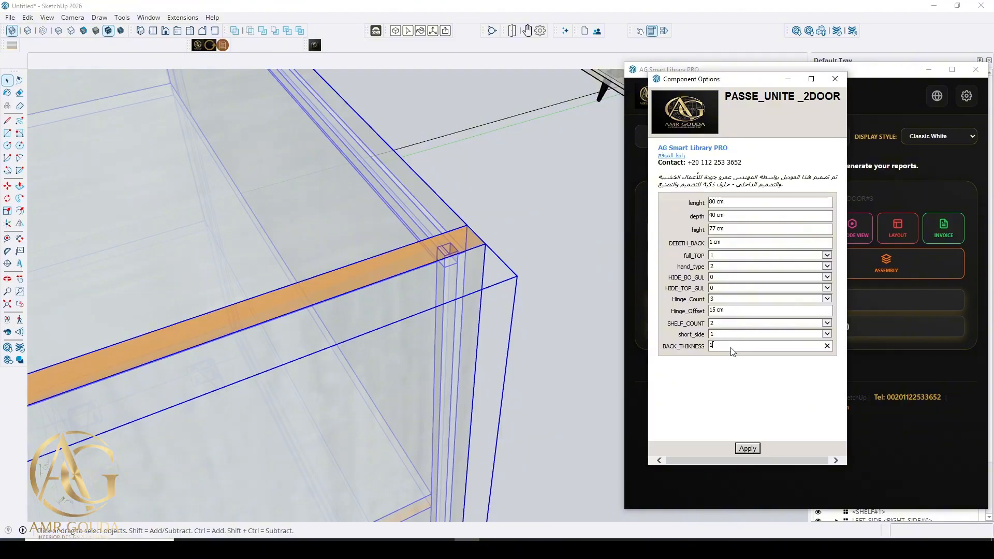
key("Return")
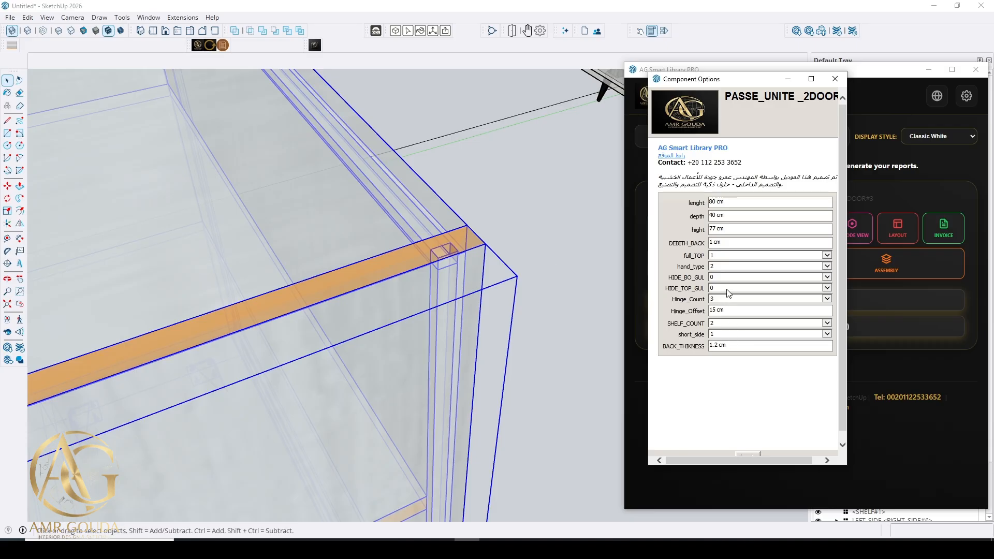
Try a back panel inset (DEBITH_BACK) of 0, and set it to 5 cm
type("0")
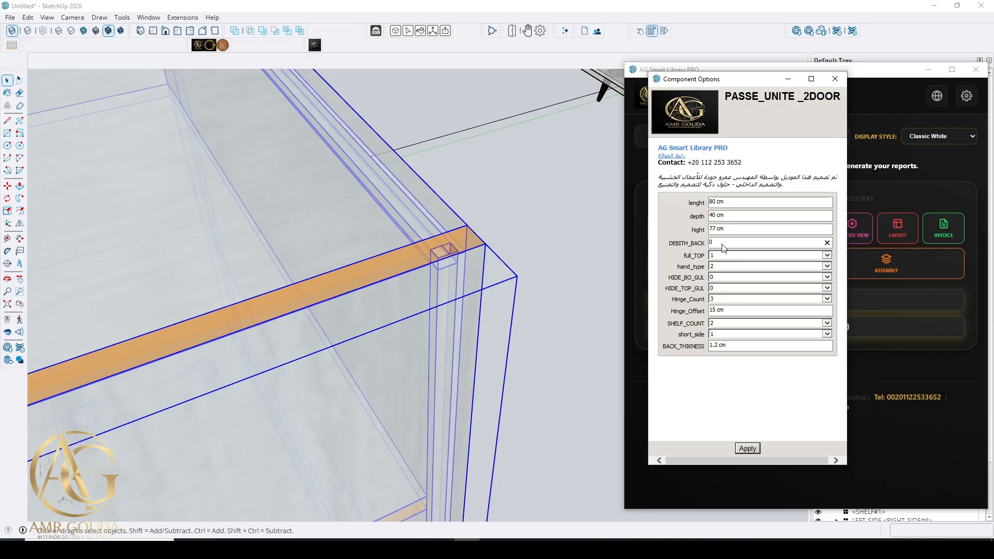
key("Return")
type("5")
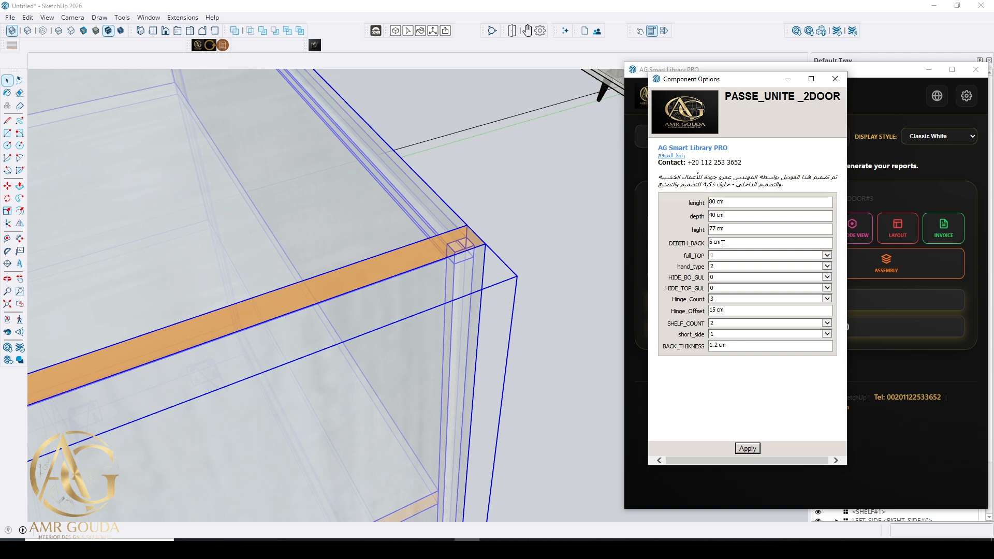
key("Return")
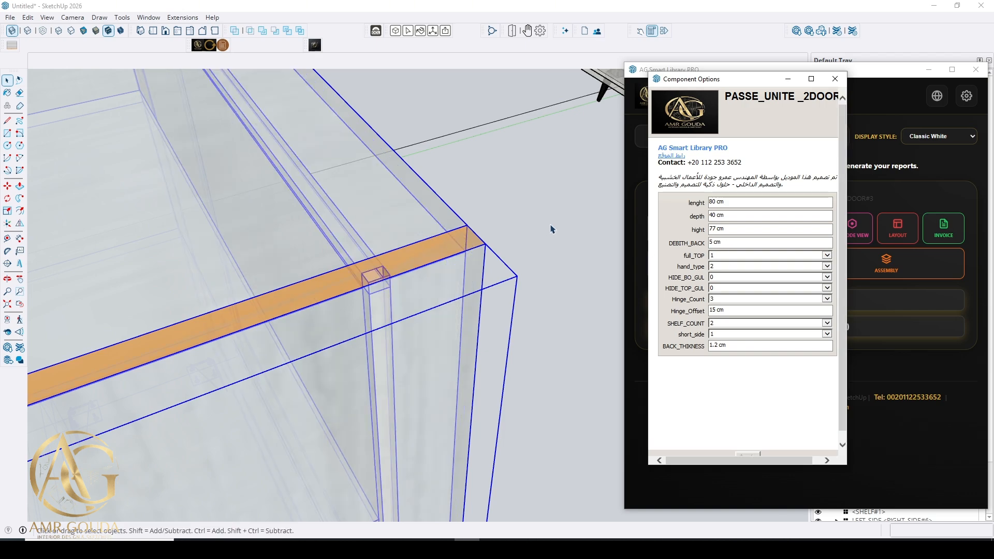
Close both doors of the two-door base unit with the Interact tool
scroll(451, 181, "down", 5)
left_click(527, 31)
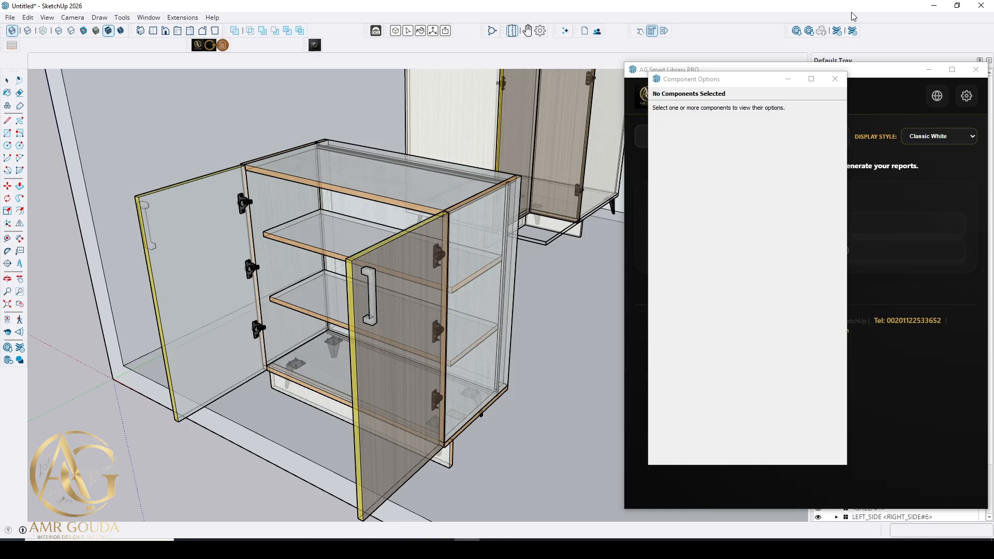
left_click(398, 290)
left_click(237, 295)
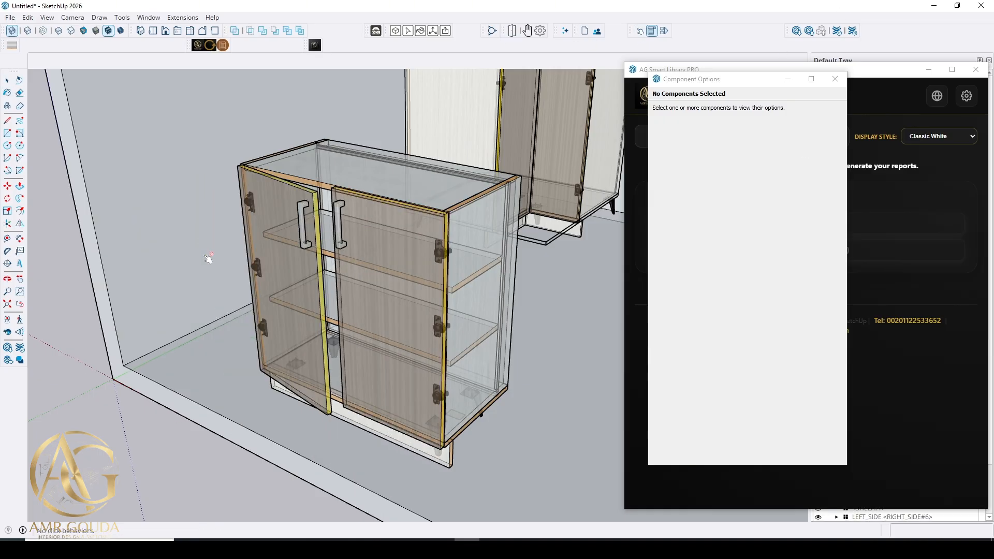
key("space")
Select the two-door base unit, turn off X-ray display and close its component options
middle_click_drag(206, 259, 387, 228)
left_click(363, 408)
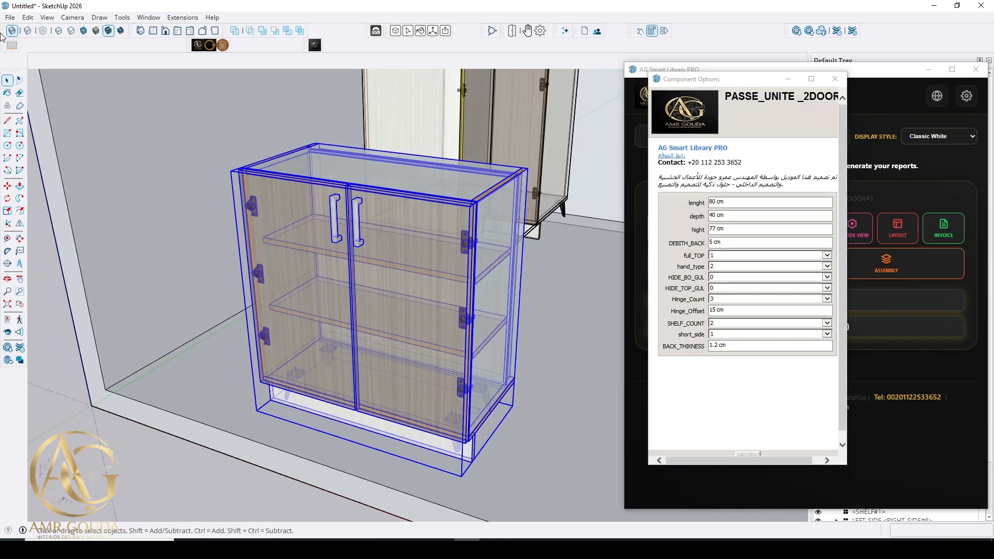
left_click(12, 31)
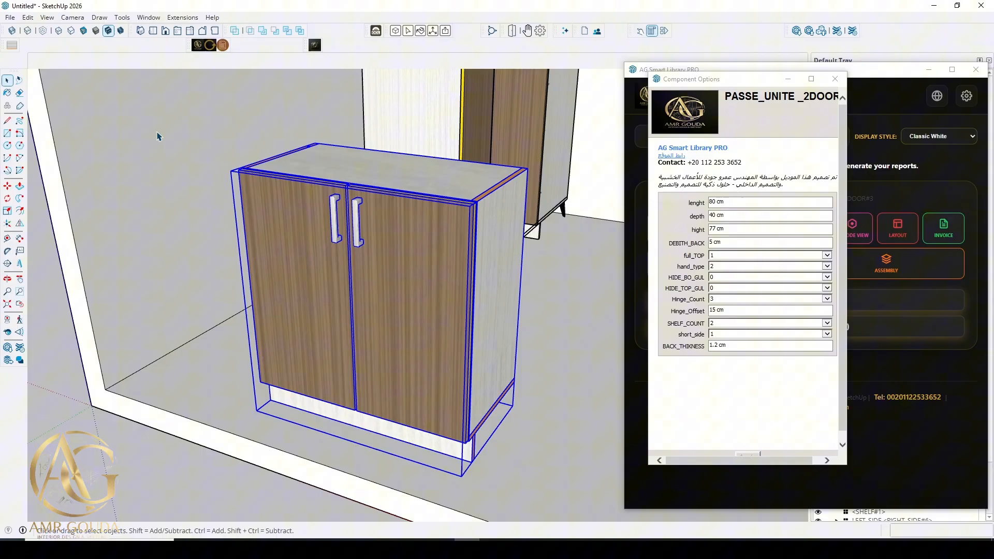
left_click(834, 79)
Apply the 17N-Roble-Joplin-Atlas-001-ALBEDO-2K material to the fronts and doors of the selected base unit
left_click(803, 224)
left_click(867, 274)
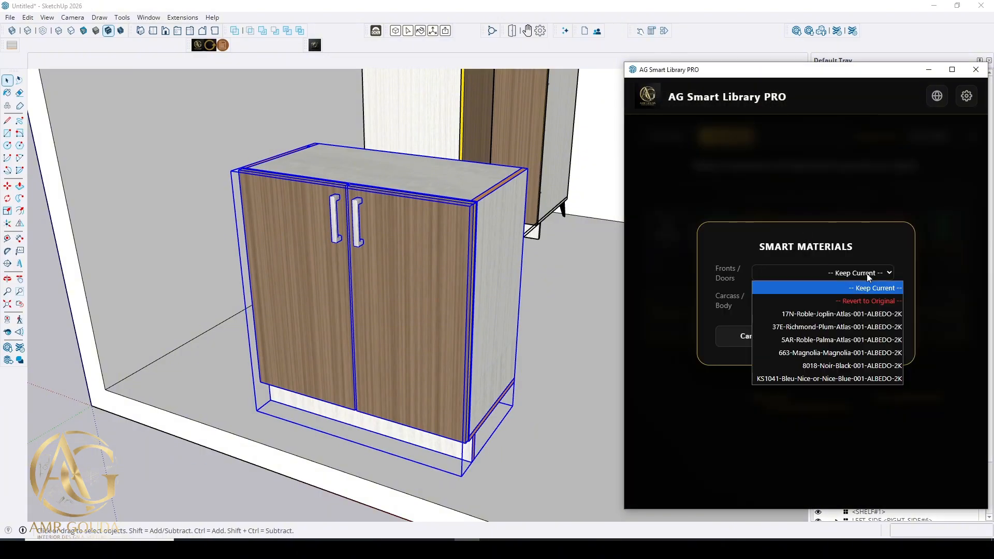
left_click(862, 314)
left_click(845, 337)
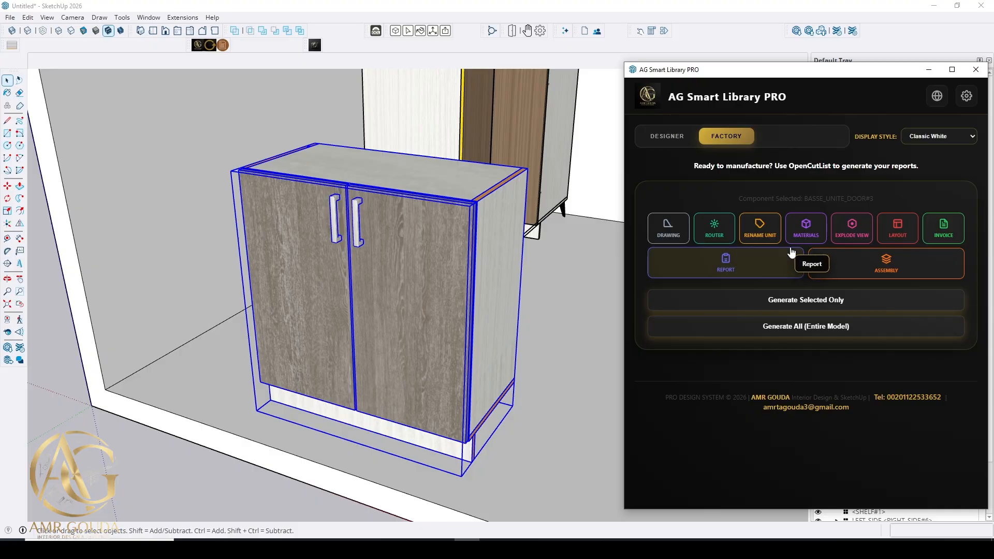
Try the 8018-Noir-Black-001-ALBEDO-2K material on the fronts and doors of the selected base unit
left_click(806, 228)
left_click(849, 273)
left_click(844, 360)
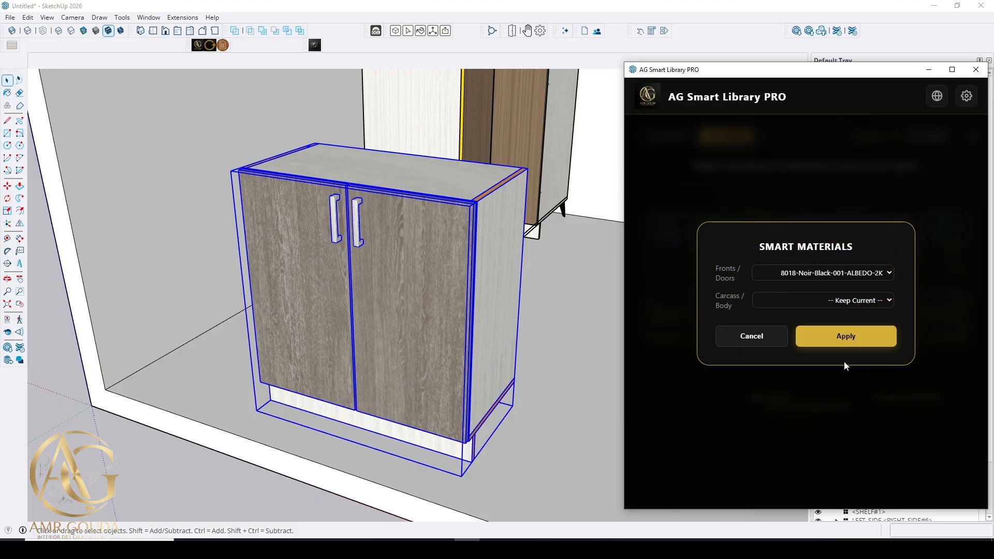
left_click(843, 337)
Revert the fronts and doors of the selected base unit to their original material
left_click(804, 227)
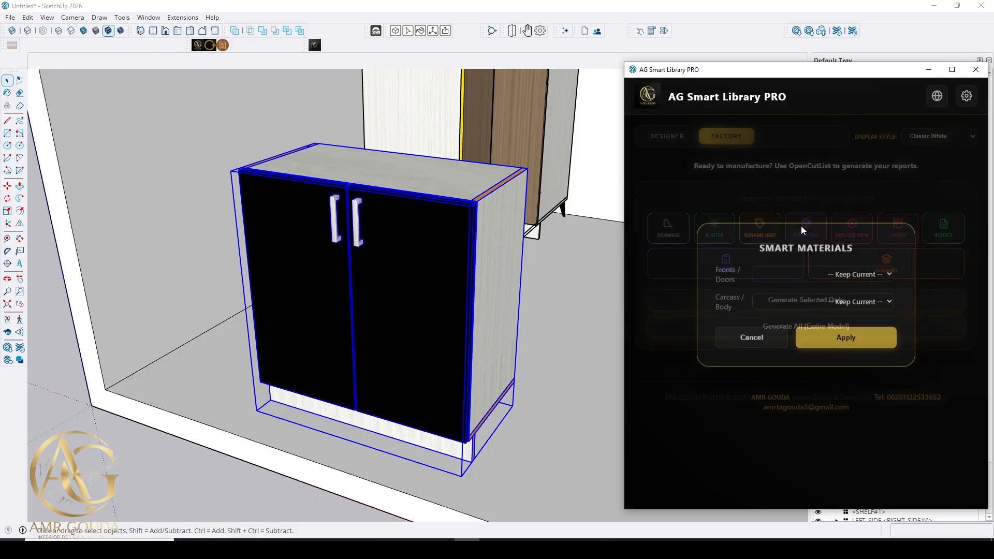
left_click(862, 273)
left_click(860, 304)
left_click(833, 337)
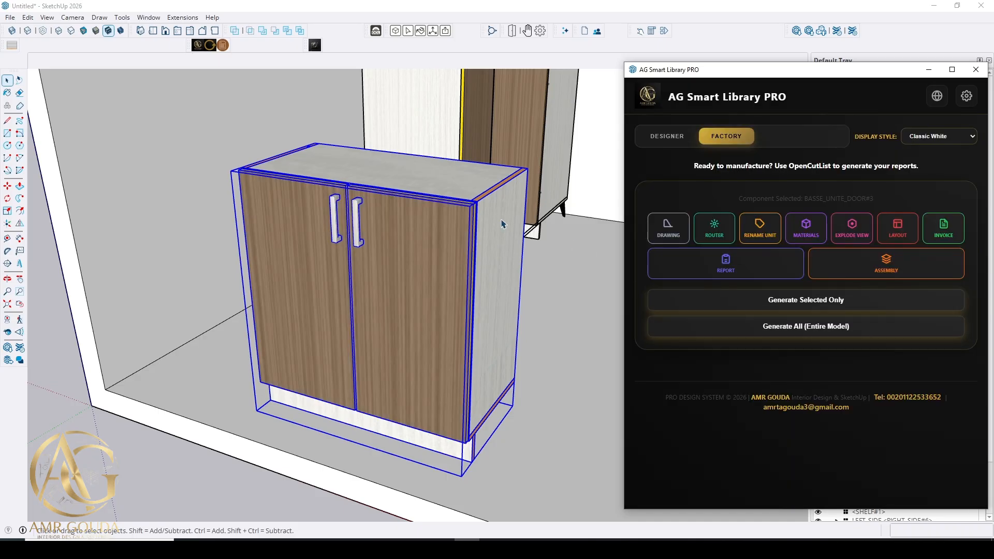
Try the AFC-Lines-Sand-001-ALBEDO-2K material on the base unit's carcass, and revert the carcass to its original material
left_click(813, 238)
left_click(835, 300)
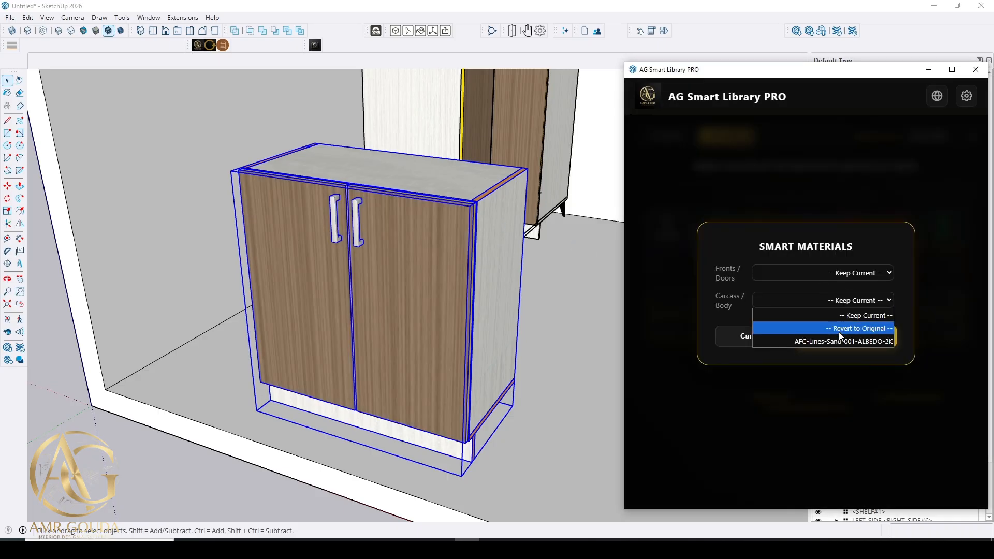
left_click(840, 342)
left_click(838, 337)
left_click(808, 227)
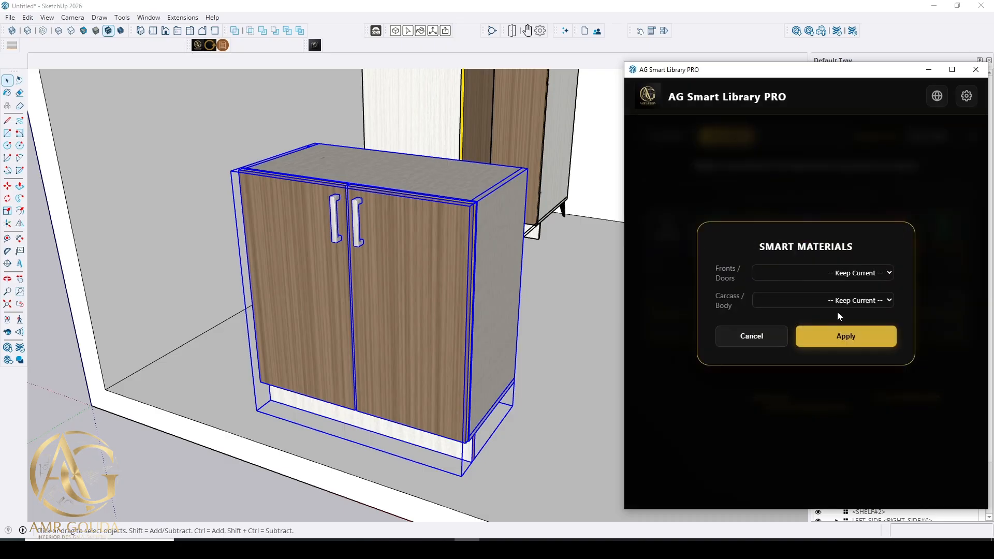
left_click(860, 301)
left_click(848, 326)
left_click(839, 339)
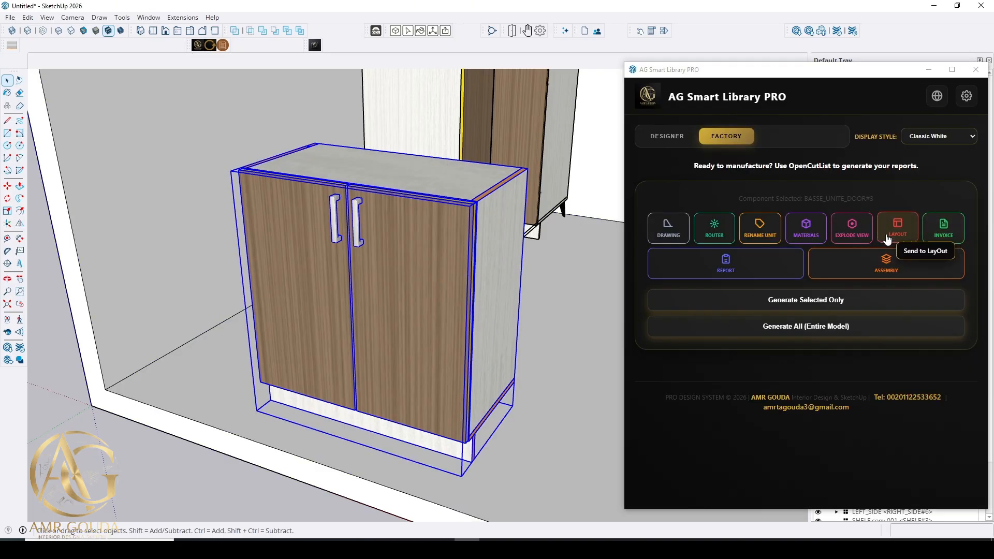
Generate the technical report for the selected base unit, view it maximized in Arabic and French, and close it
left_click(738, 265)
left_click(586, 8)
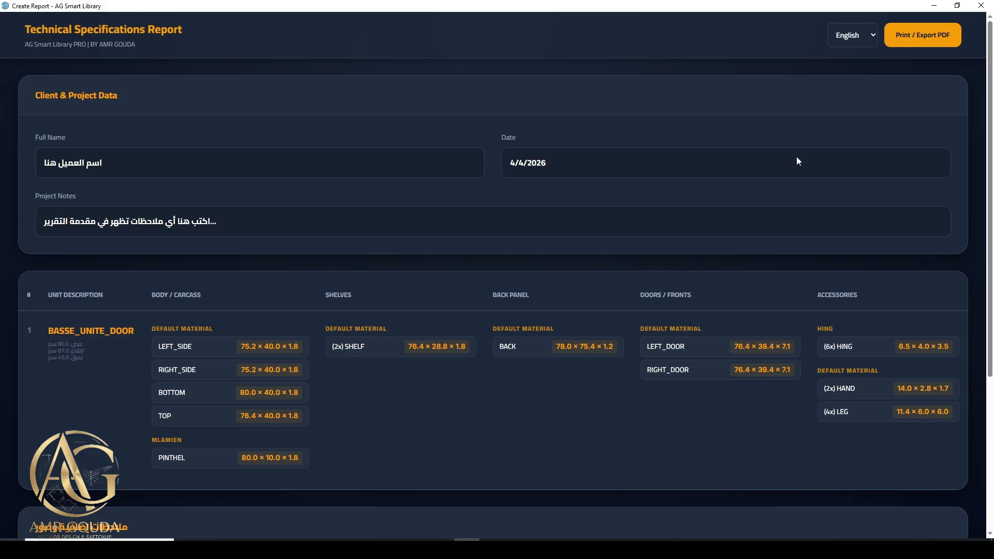
left_click(854, 61)
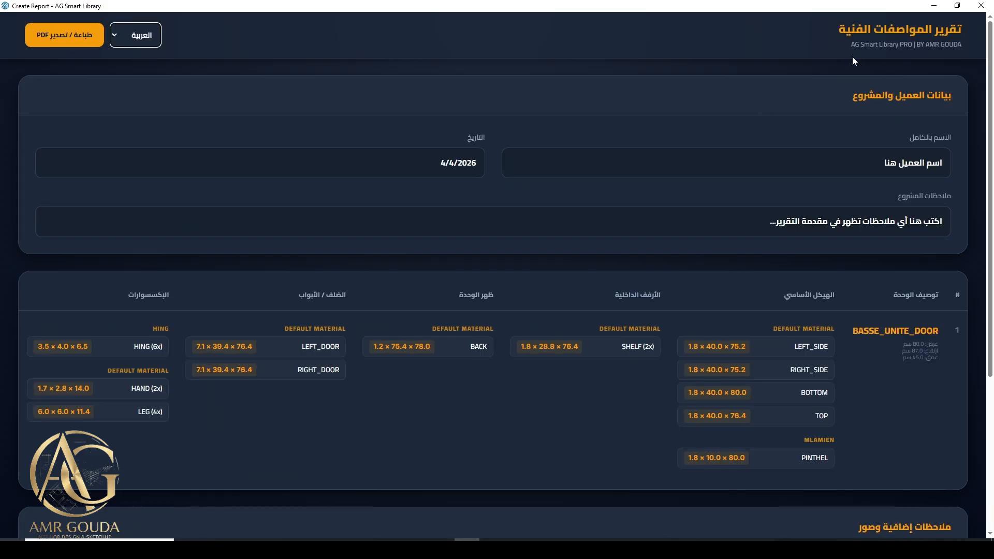
left_click(143, 47)
left_click(132, 92)
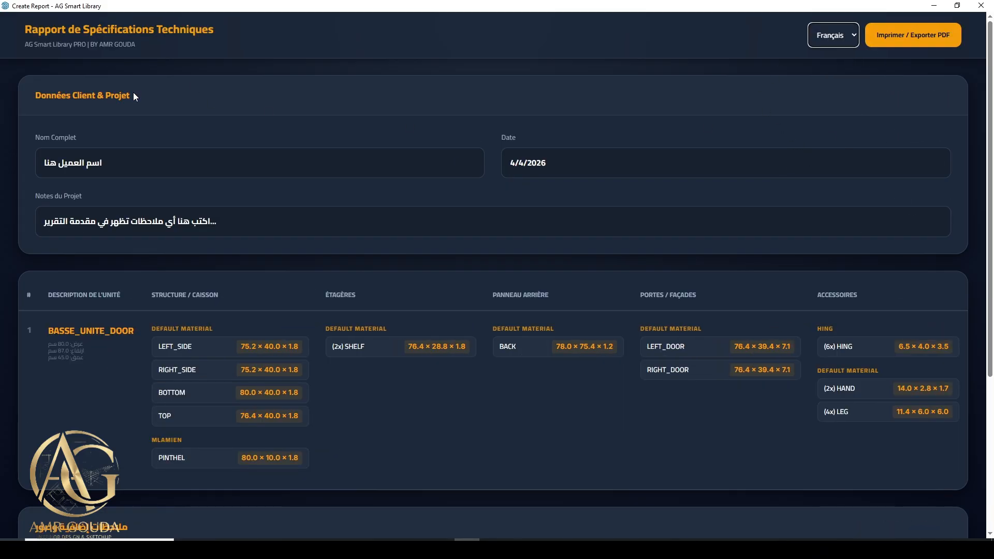
left_click(981, 6)
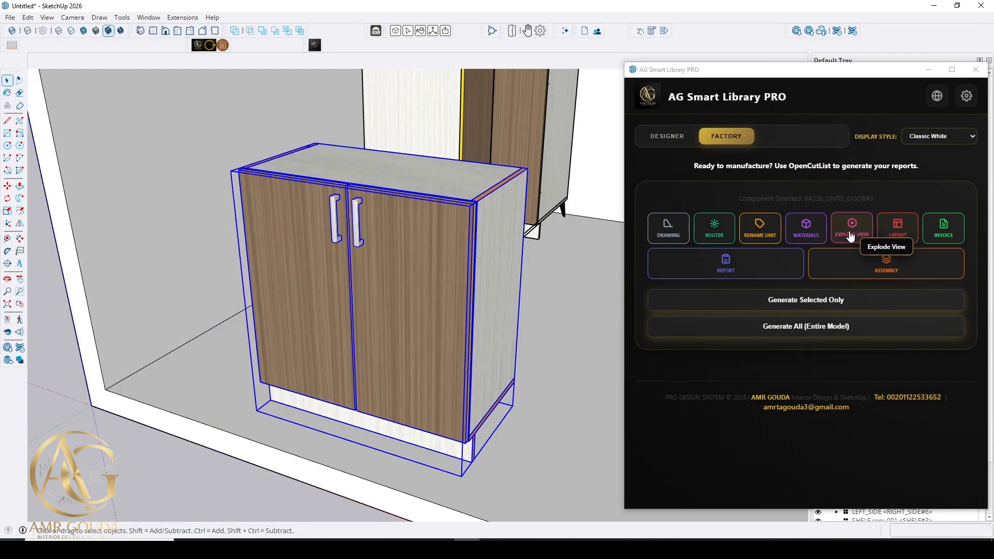
Open the invoice for the selected base unit in a maximized window and switch its language to Arabic
left_click(940, 234)
left_click(643, 8)
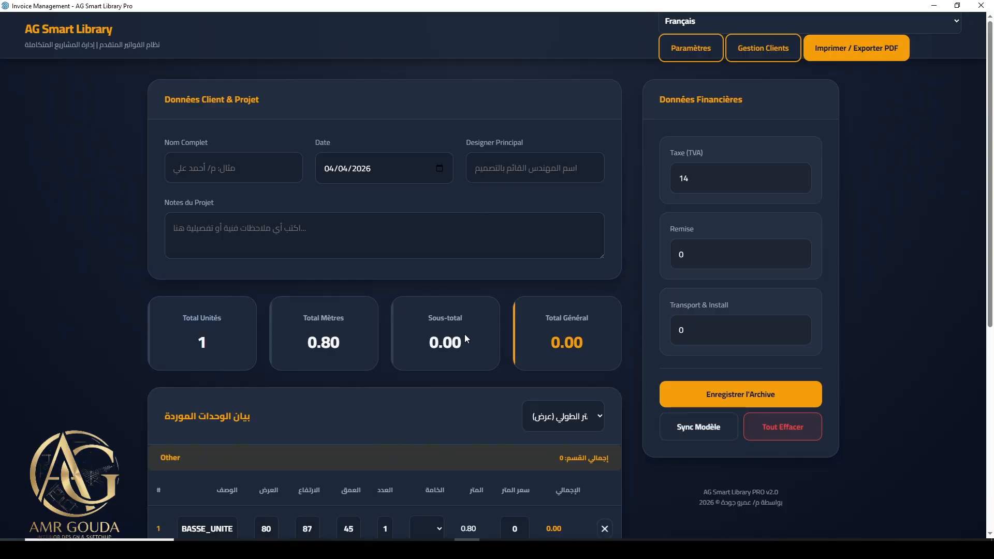
left_click(687, 27)
left_click(696, 42)
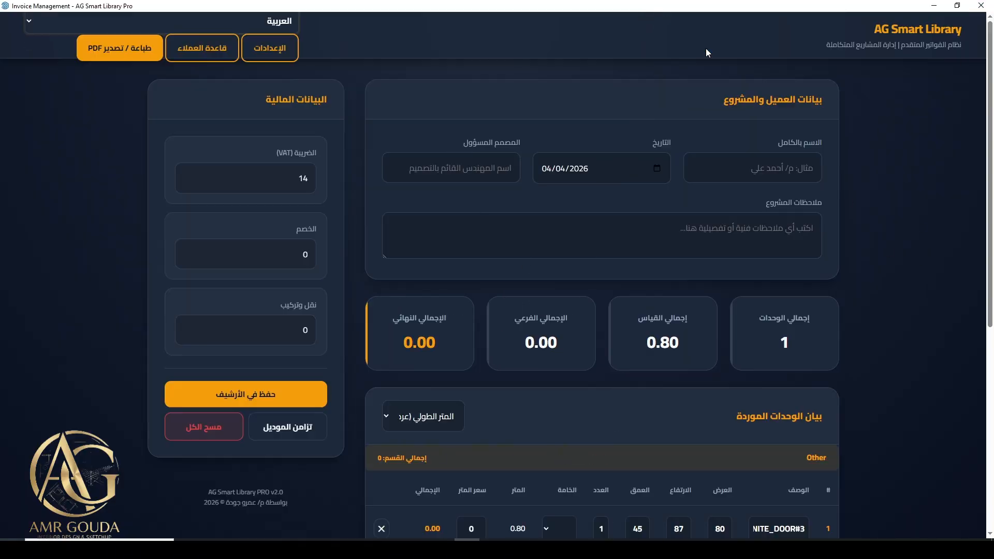
Set the base unit's price per metre to 4000 in the invoice's unit list
scroll(594, 309, "down", 5)
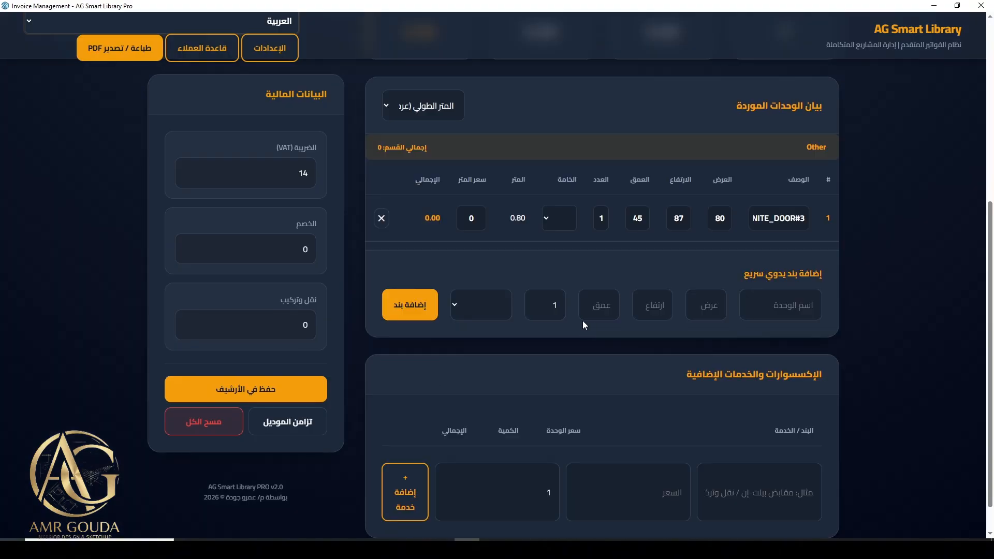
double_click(480, 221)
type("4000")
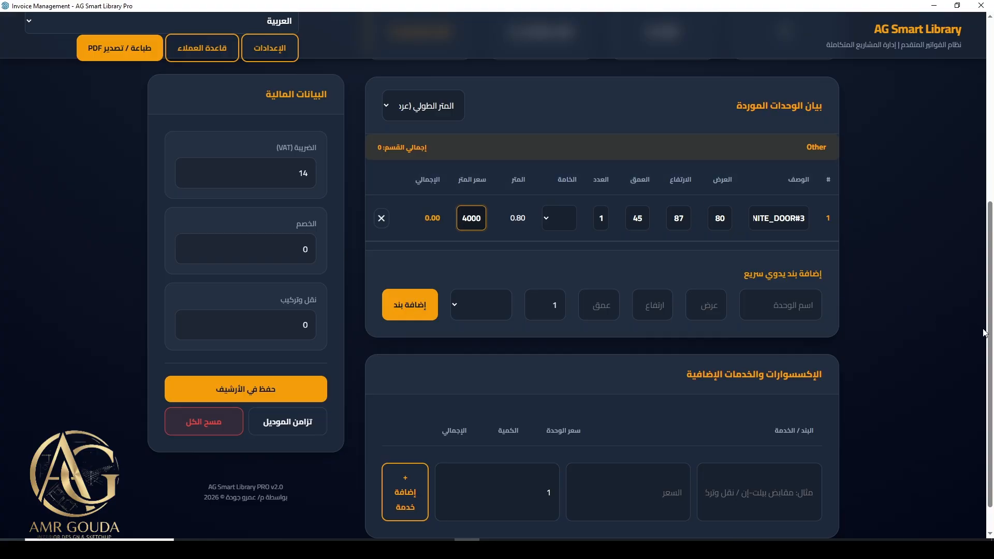
left_click_drag(985, 333, 985, 289)
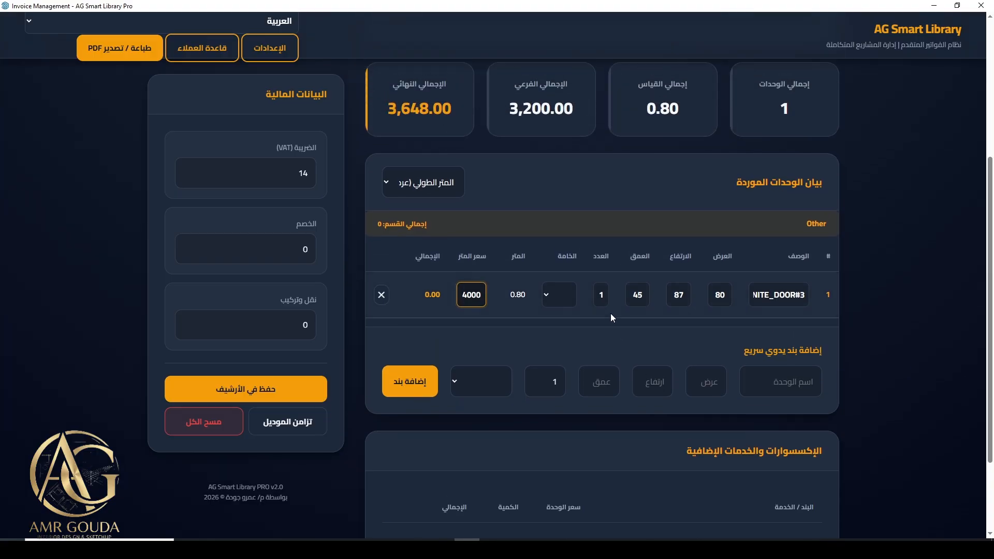
Set the invoice's VAT to 20, discount to 1000, transport and installation to 500, and the base unit's quantity to 222
double_click(285, 170)
type("0")
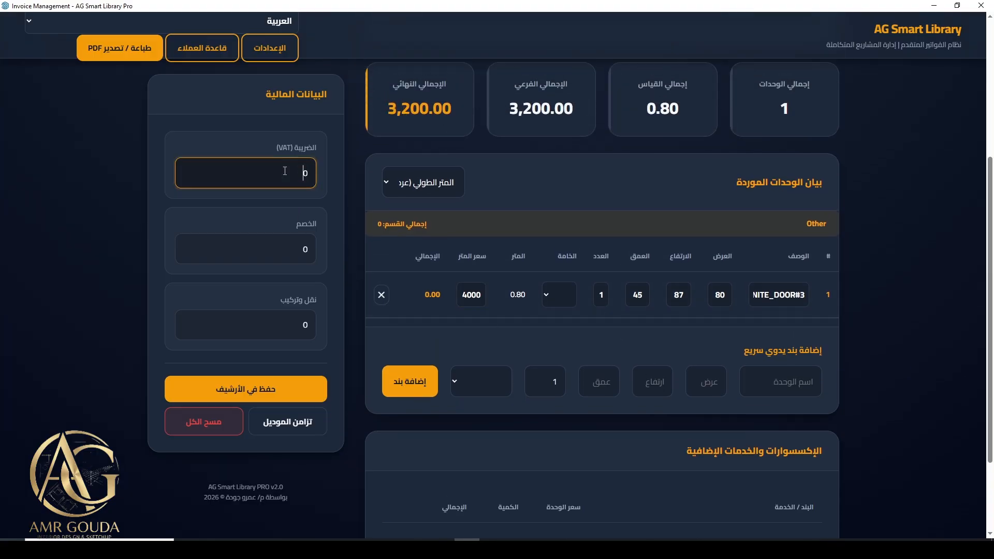
type("20")
left_click(295, 259)
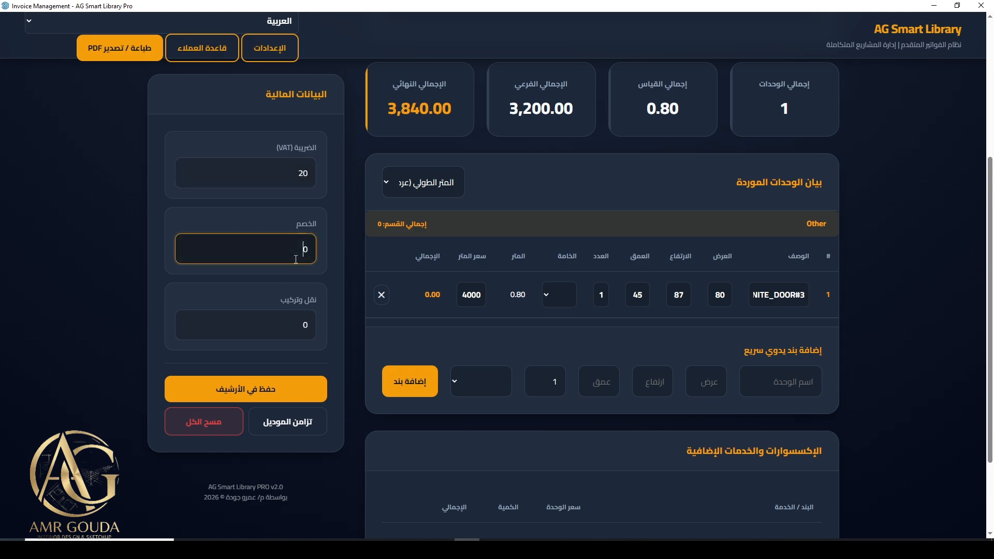
type("1000")
left_click(296, 322)
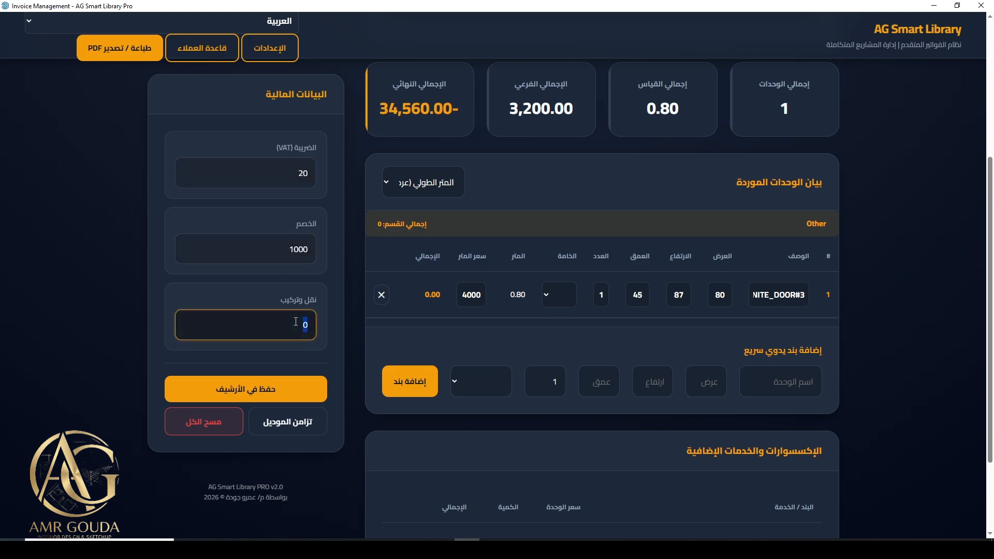
type("500")
left_click(596, 296)
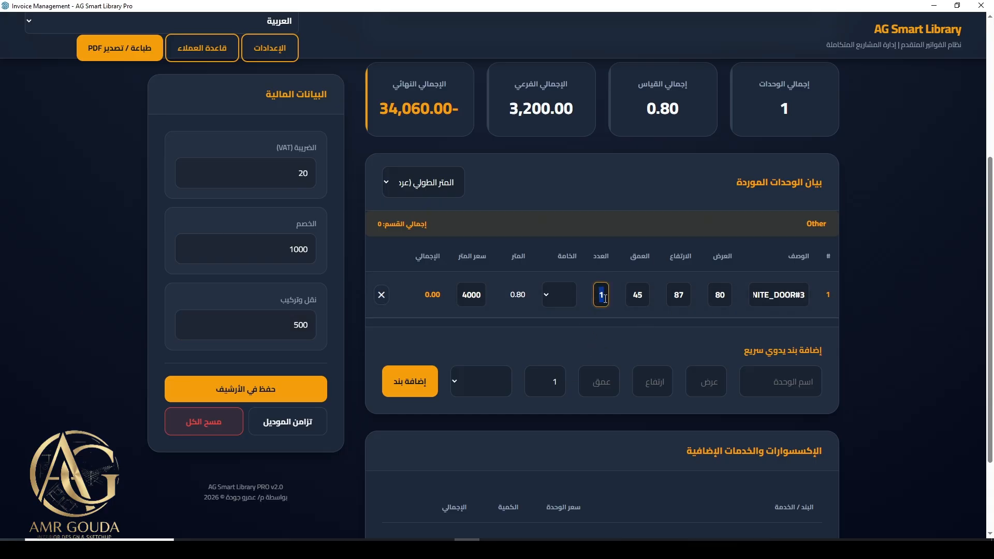
type("222")
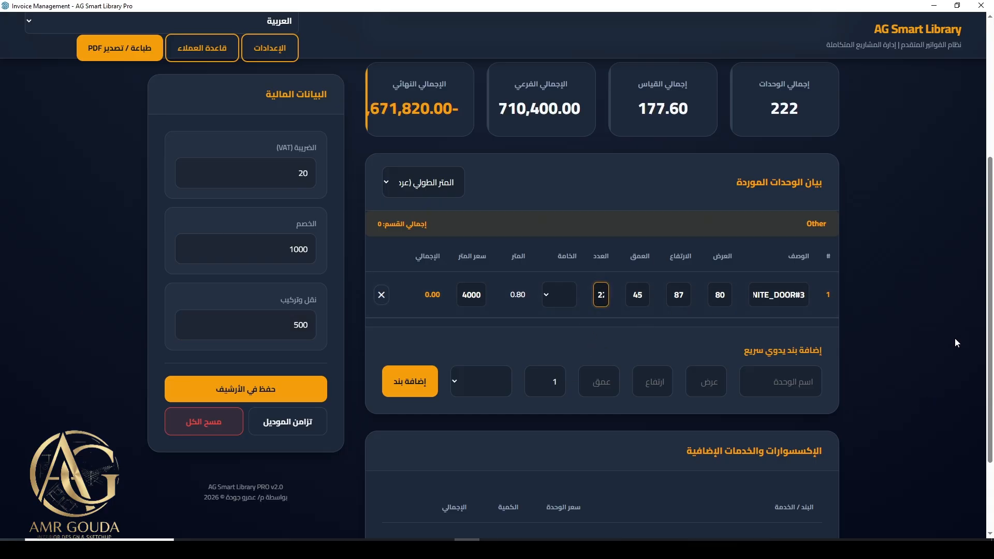
Look at the invoice's print options, client management centre and company settings, and close the invoice
left_click(119, 48)
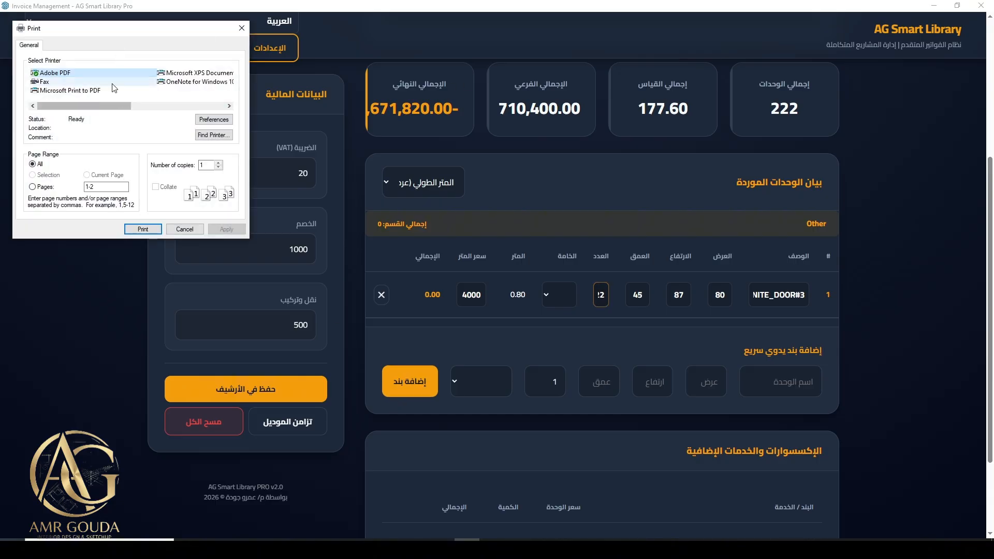
key("Escape")
left_click(203, 48)
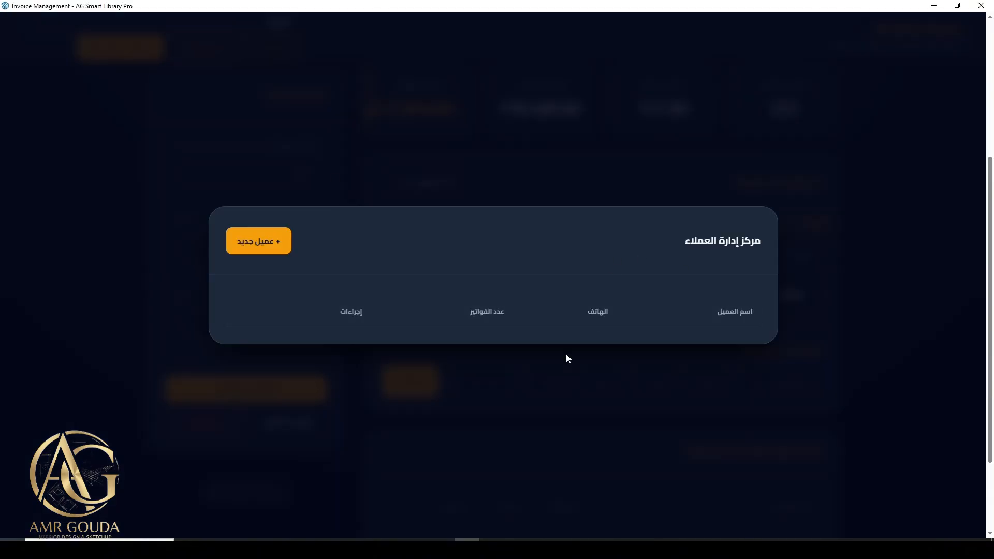
key("Escape")
left_click(269, 50)
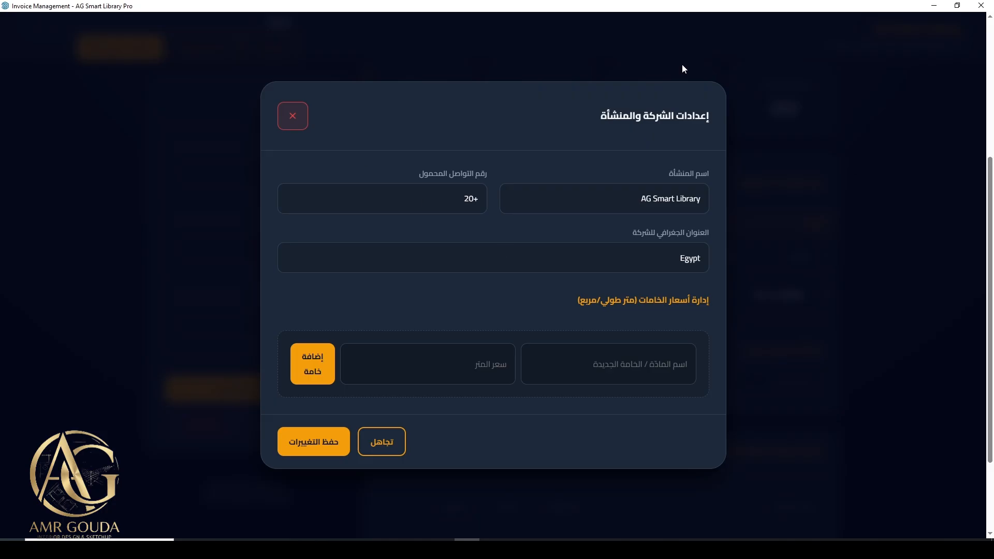
left_click(861, 233)
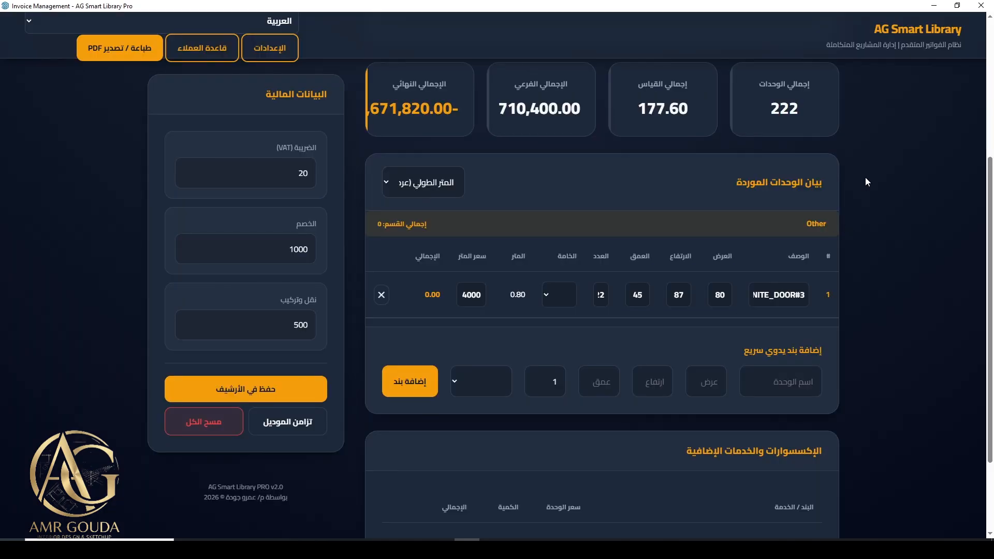
left_click(981, 6)
Send the kitchen model to LayOut and bring up the two-door base unit in the front elevation
scroll(535, 373, "up", 5)
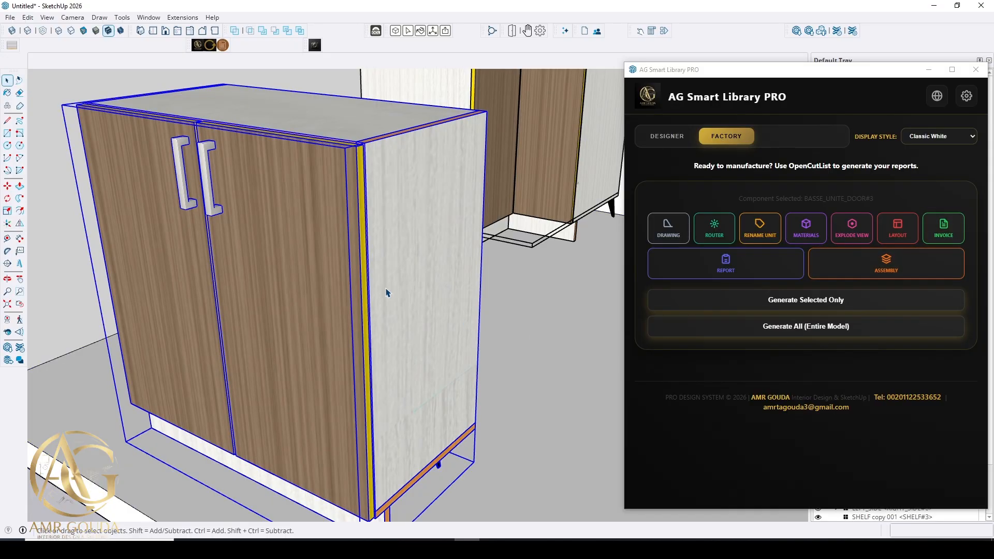
left_click(896, 229)
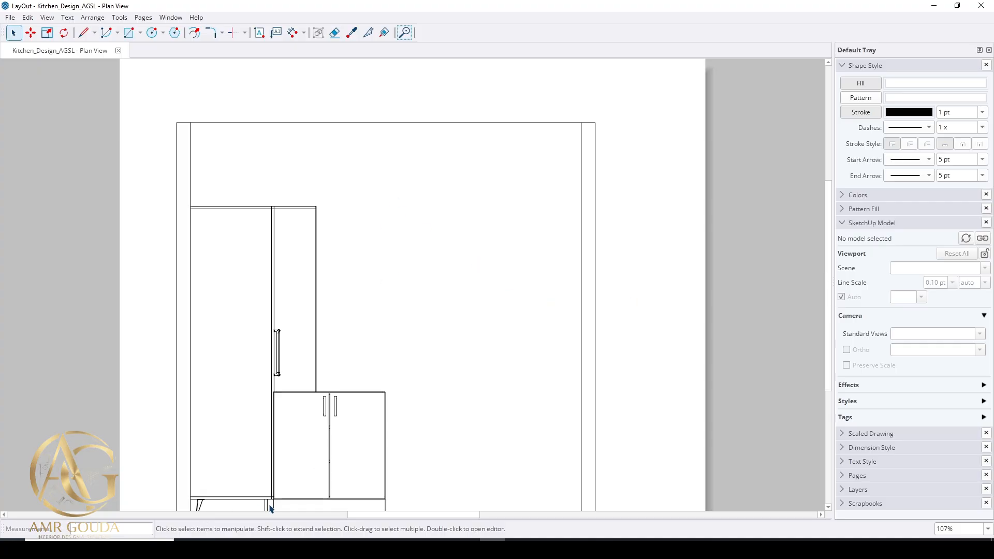
scroll(272, 508, "down", 3)
scroll(429, 304, "up", 5)
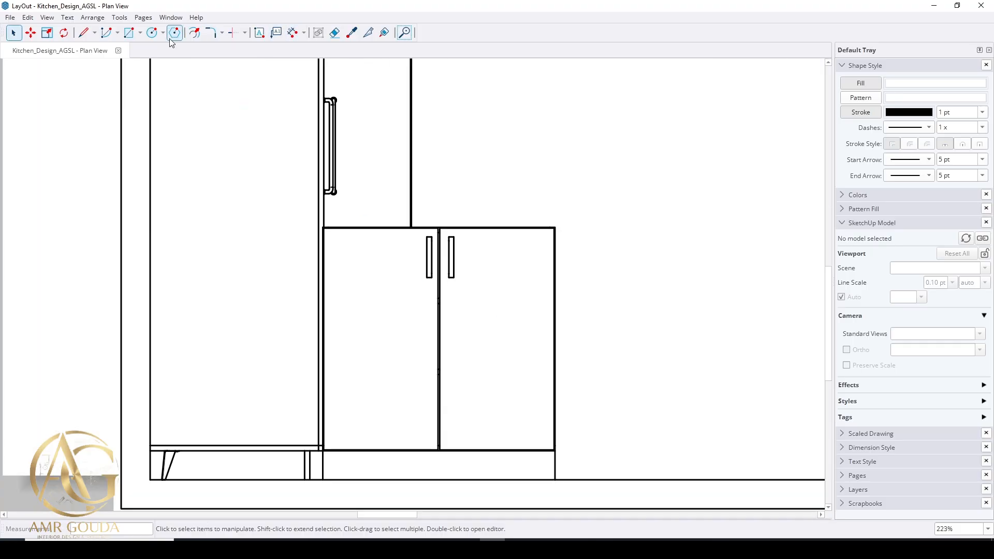
Set the length format of the linear dimension style to decimal centimetres
left_click(292, 33)
left_click(323, 226)
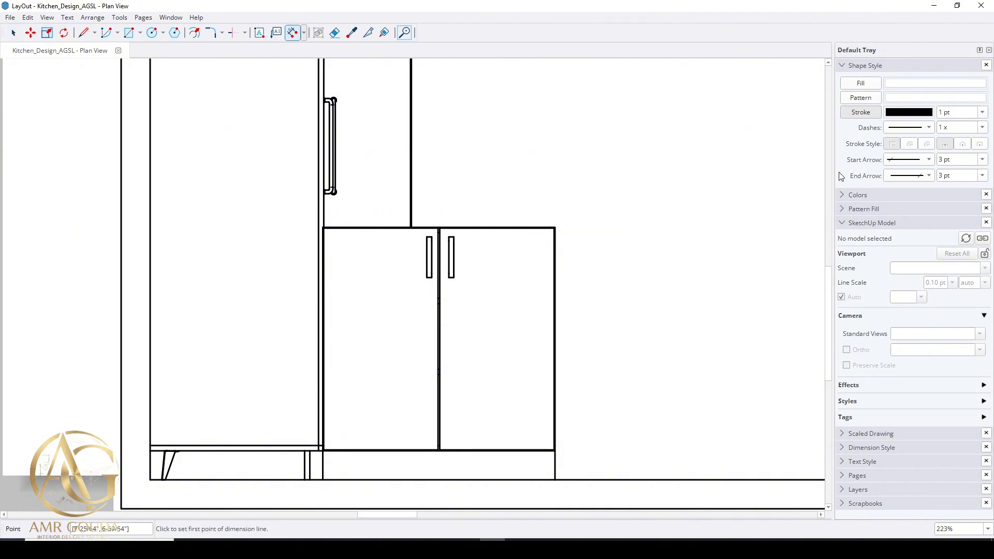
left_click(843, 446)
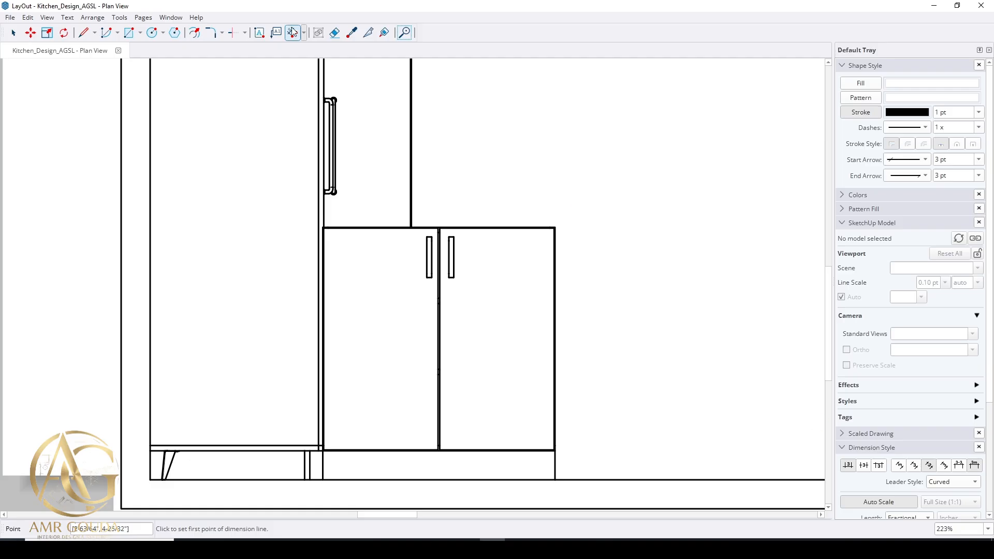
scroll(934, 400, "down", 3)
left_click(916, 431)
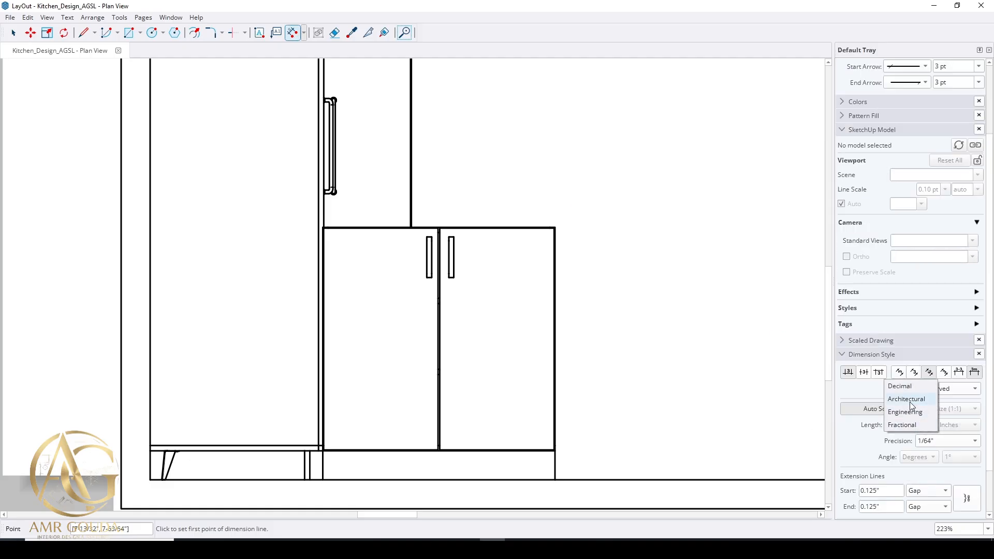
left_click(911, 387)
left_click(964, 425)
left_click(956, 464)
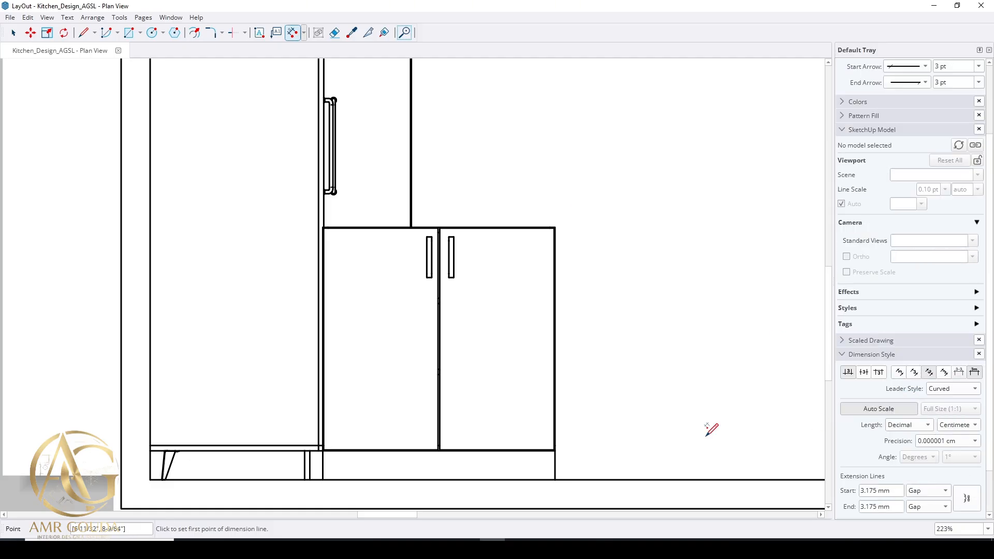
Dimension the two-door base unit's width, placing the dimension line just above its top edge
left_click(322, 228)
left_click(555, 227)
left_click(555, 207)
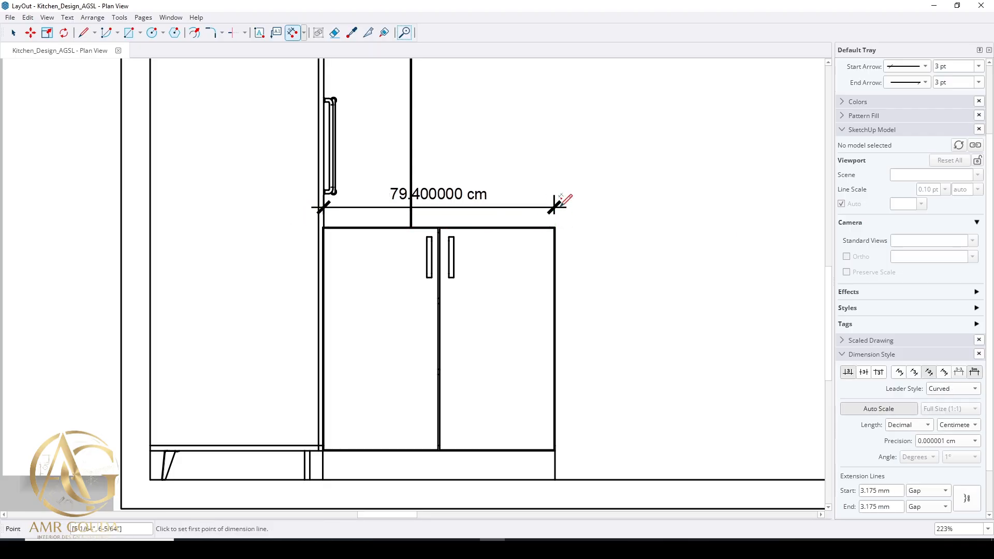
Set the default dimension precision to 0.01 cm, and the precision of the placed width dimension to 0.1 cm
left_click(965, 444)
left_click(938, 390)
key("space")
left_click(468, 202)
left_click(961, 443)
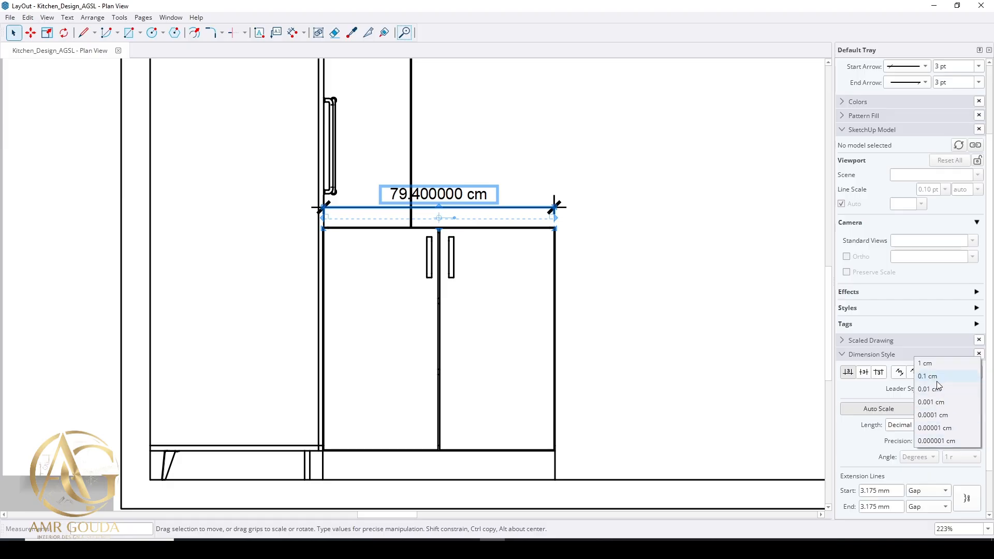
left_click(938, 384)
left_click(595, 257)
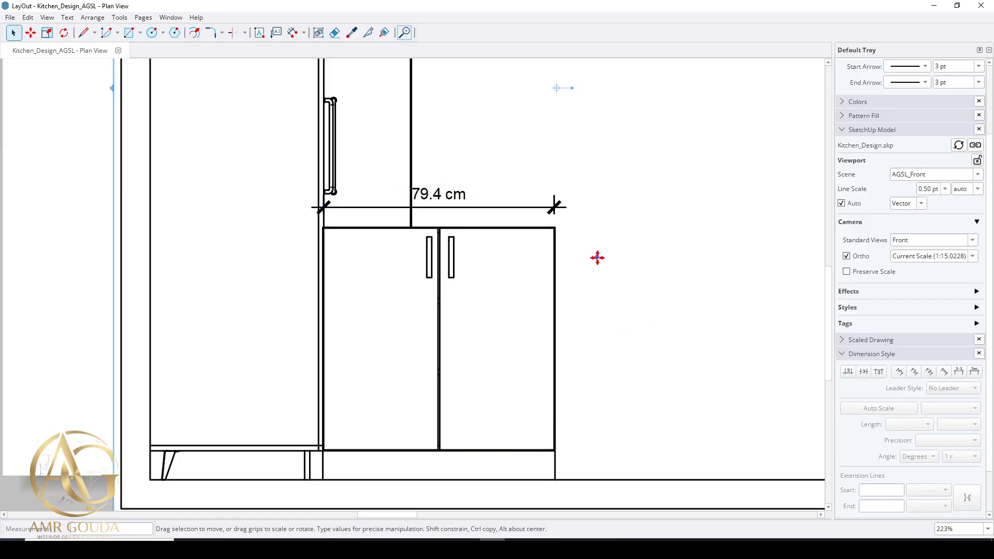
Dimension the two-door base unit's full height from the floor to its top edge, placing the dimension line beside its outer side
left_click(293, 33)
left_click(555, 480)
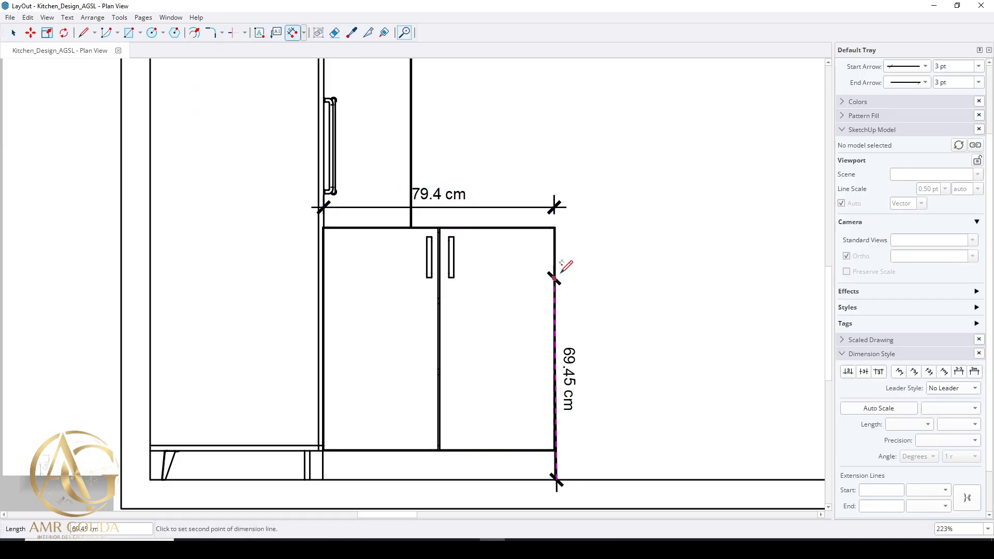
left_click(555, 228)
left_click(601, 284)
Dimension the width of the base unit's right-hand door, placing the dimension line across the door just below the handle
left_click(439, 227)
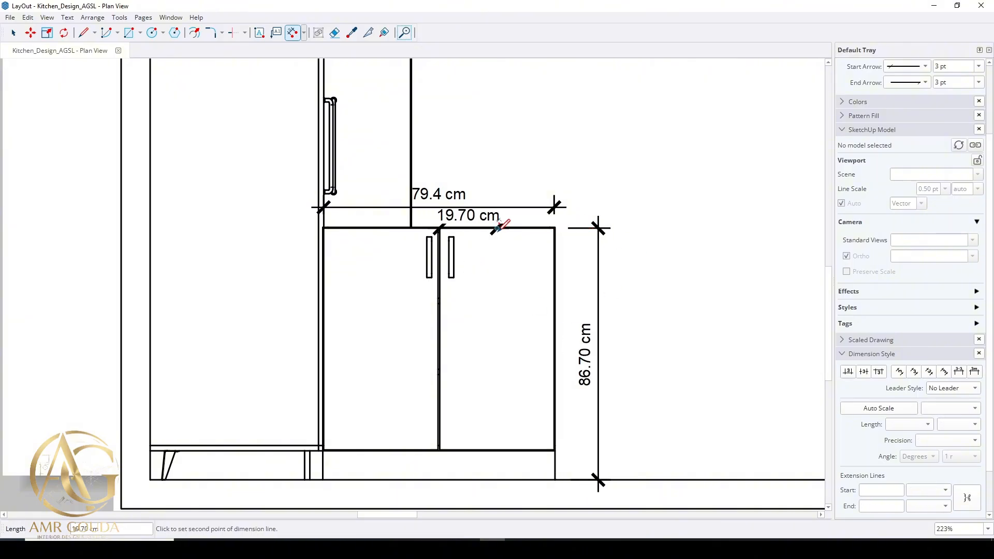
left_click(555, 227)
left_click(550, 286)
key("space")
Toggle the kitchen viewport to perspective and back to the orthographic front view
left_click(470, 294)
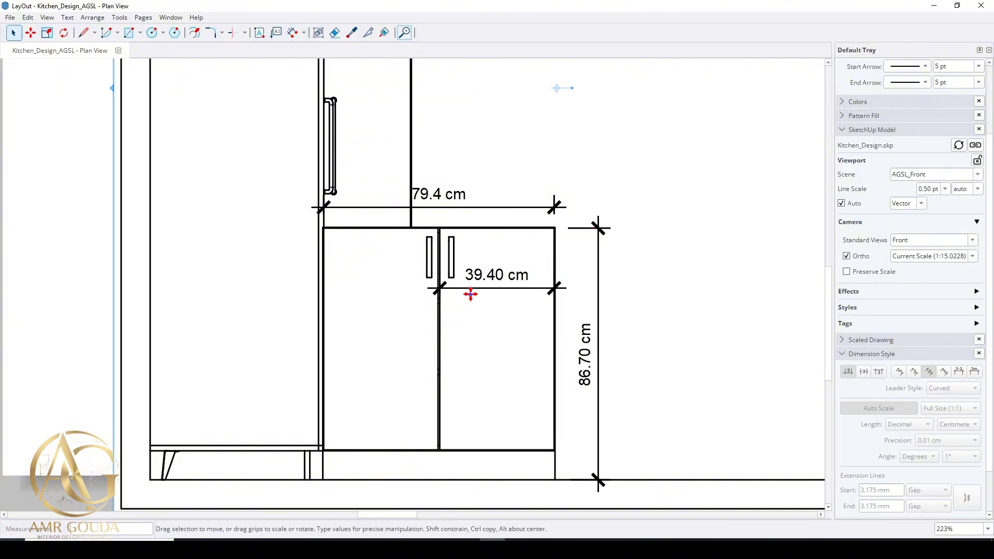
right_click(490, 306)
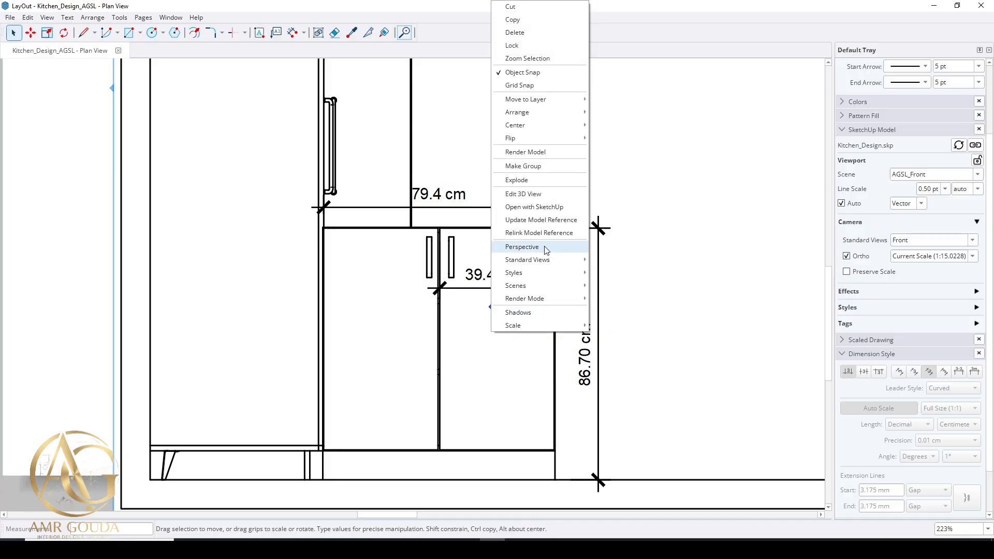
left_click(522, 247)
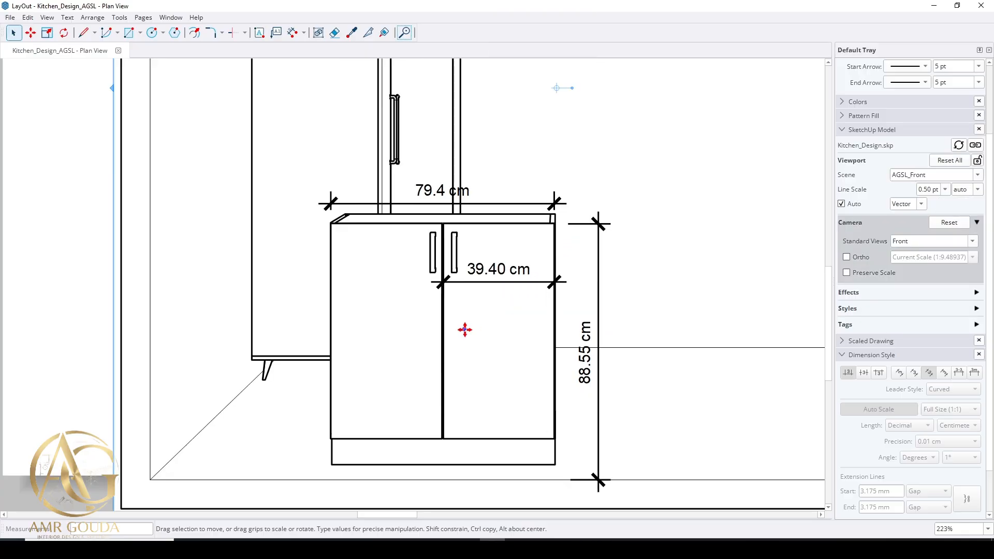
right_click(476, 295)
left_click(485, 249)
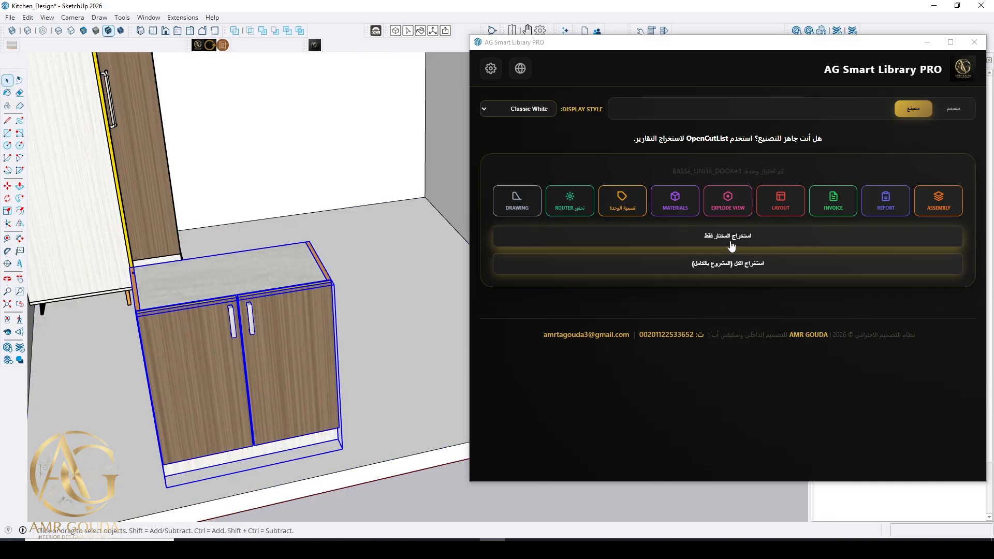
Switch to SketchUp, extract an OpenCutList parts list for only the selected two-door base unit, and review its parts
left_click(731, 238)
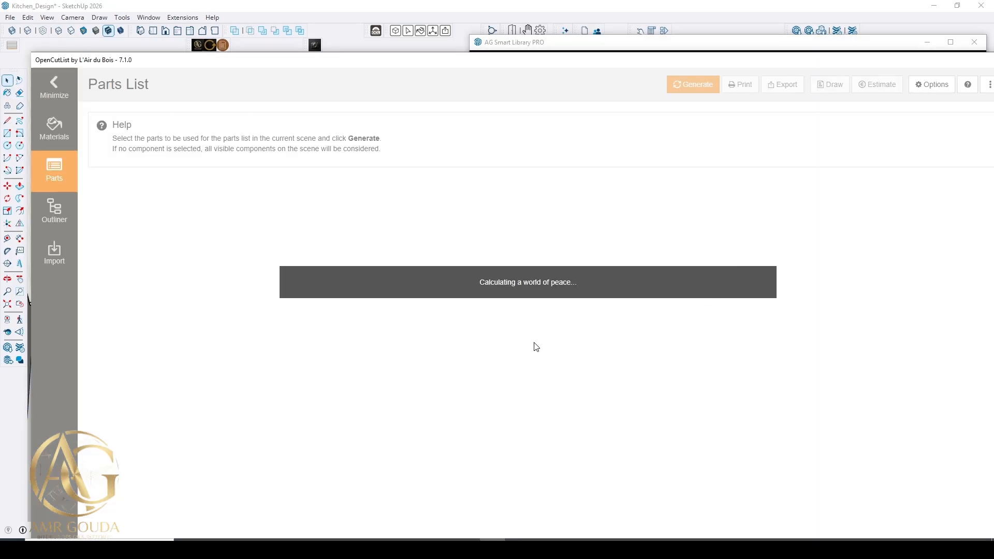
double_click(716, 60)
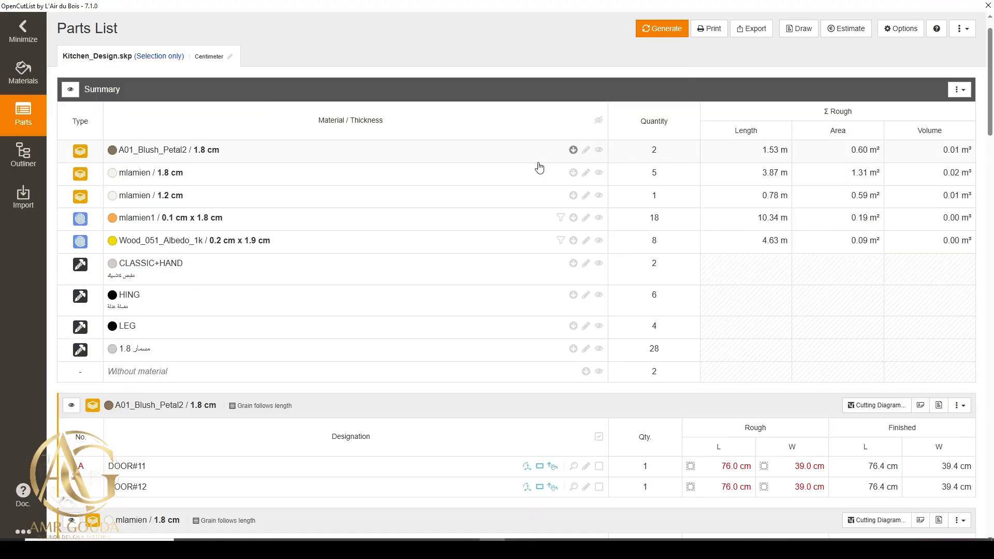
scroll(522, 217, "down", 5)
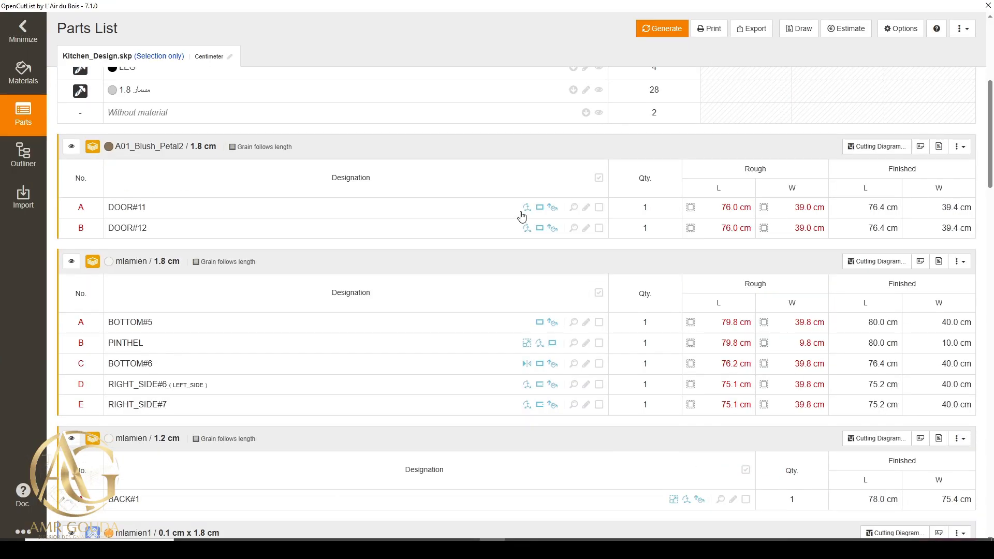
Generate the guillotine cutting diagram for the 1.8 cm mlamien parts on a 2800 x 2070 mm panel, and review the layout and part sizes
left_click(864, 262)
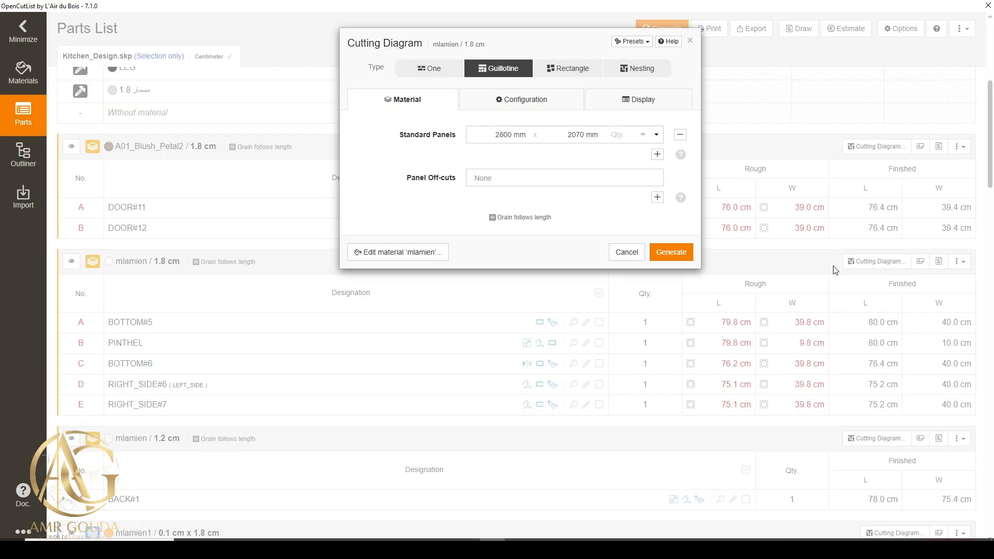
left_click(671, 253)
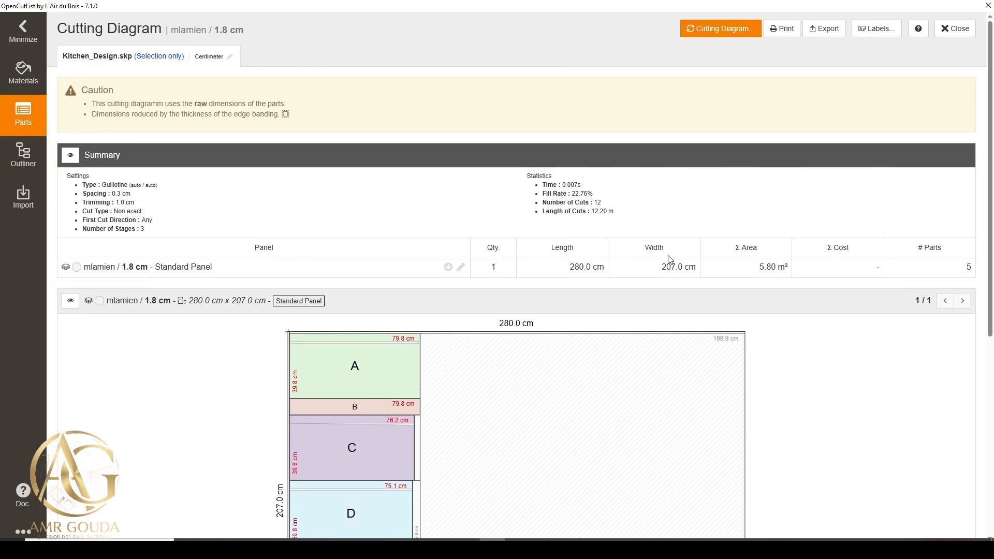
scroll(331, 363, "down", 6)
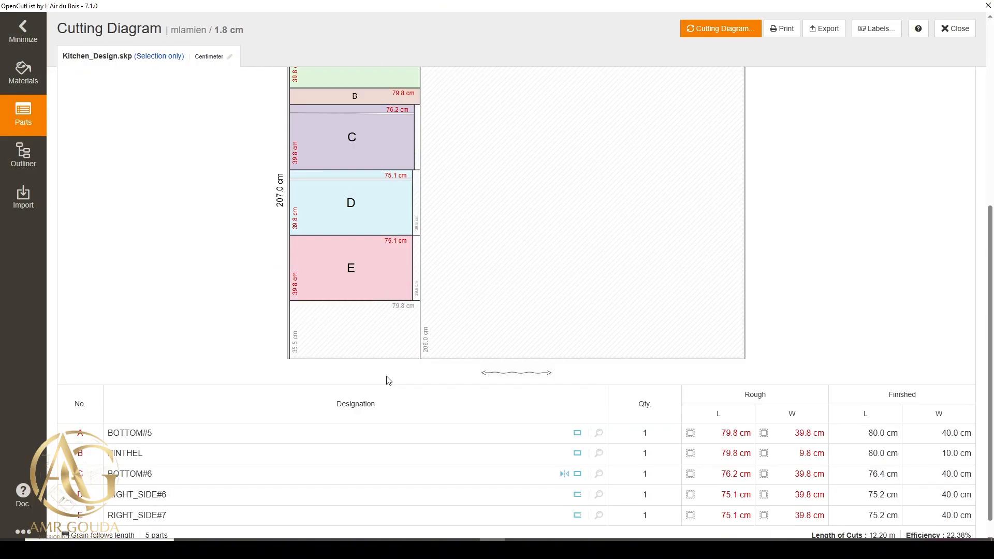
scroll(394, 362, "up", 6)
scroll(412, 331, "down", 6)
scroll(412, 330, "up", 6)
scroll(408, 328, "down", 7)
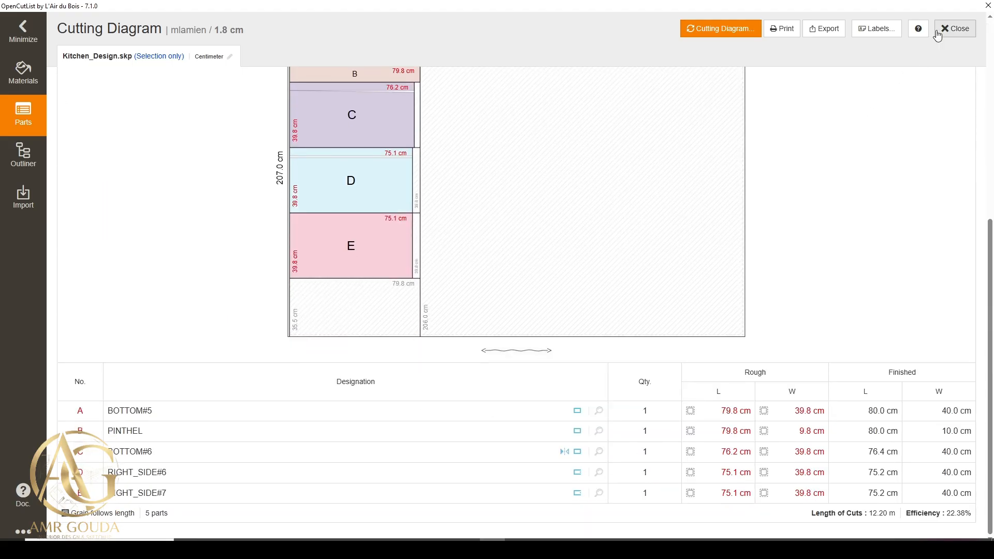
left_click(962, 28)
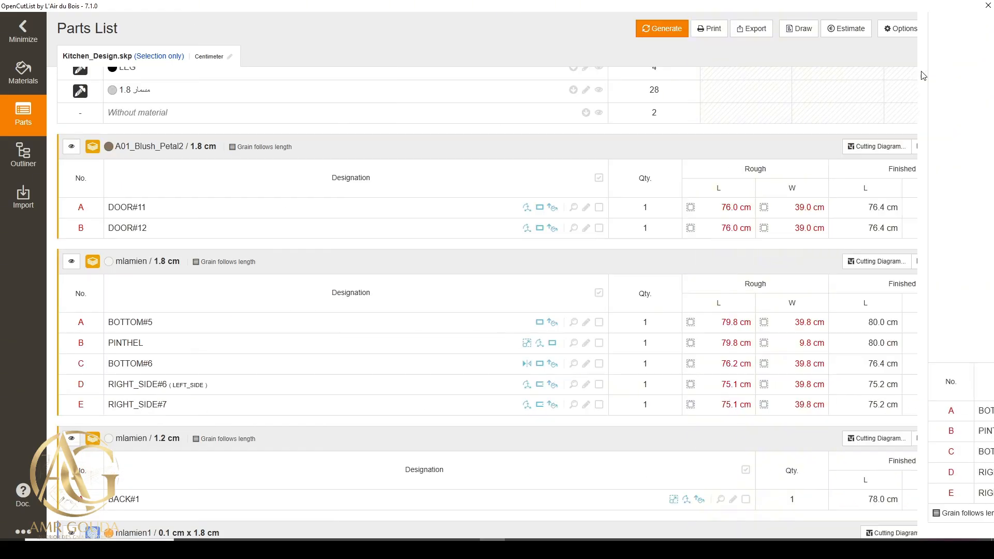
Close the parts list and return AG Smart Library PRO to its kitchen system selection screen
left_click(987, 6)
left_click_drag(886, 46, 632, 57)
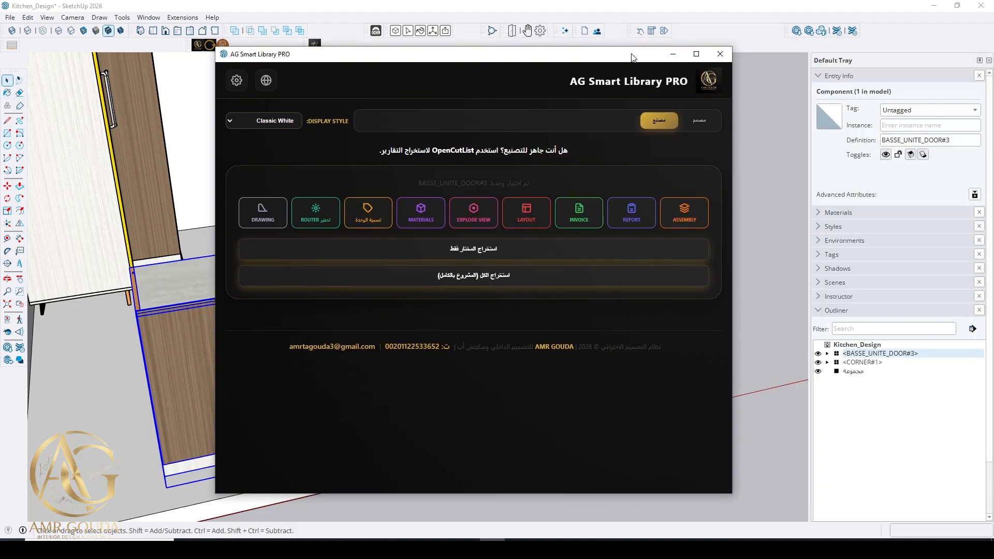
left_click(613, 83)
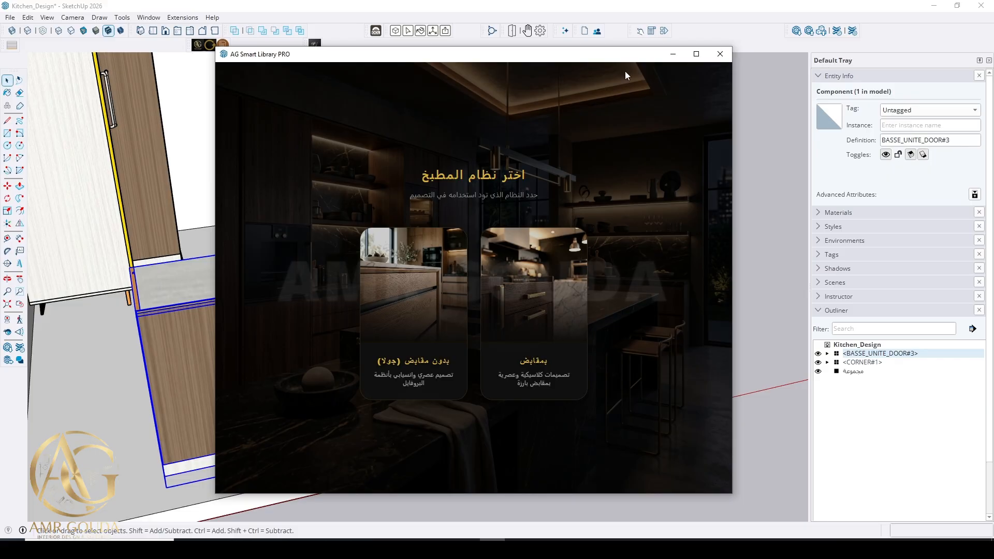